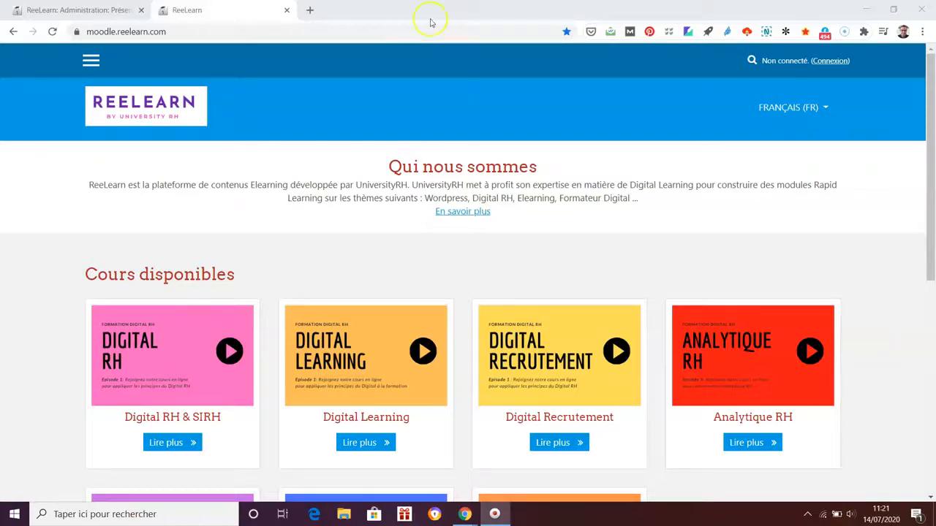
View the display languages offered in the site header.
click(827, 111)
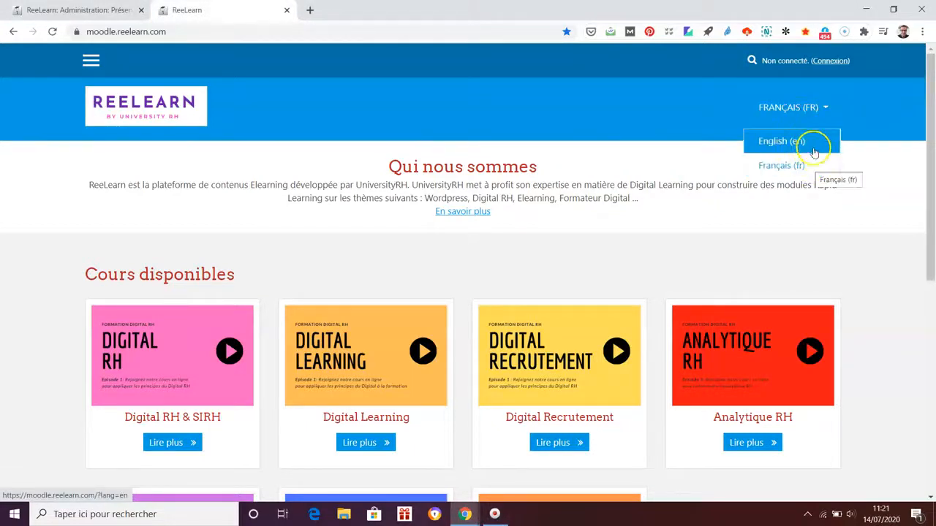
click(873, 174)
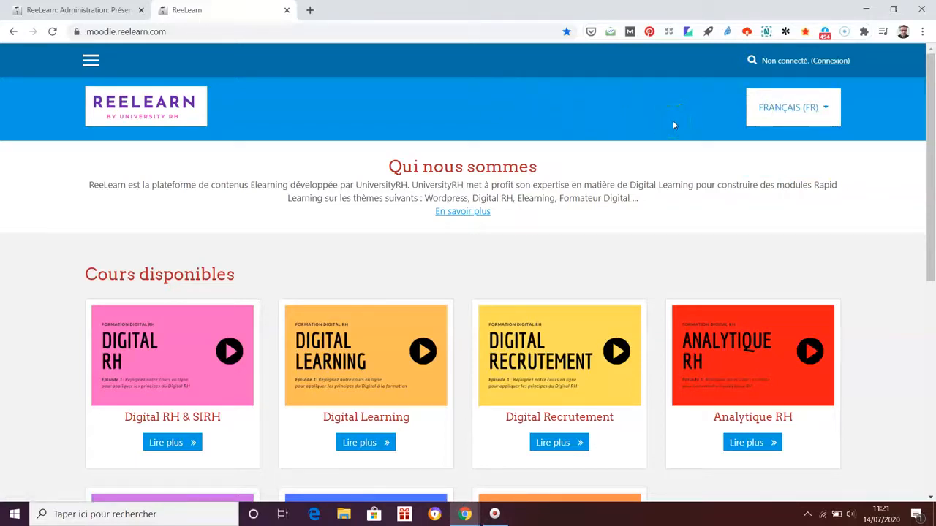
Log in to the Moodle site with the prefilled account credentials.
click(832, 60)
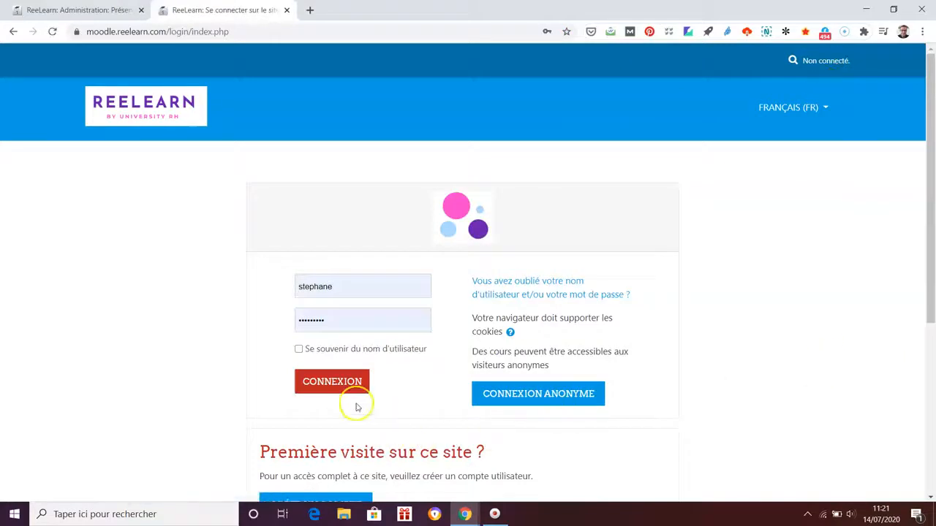
click(341, 381)
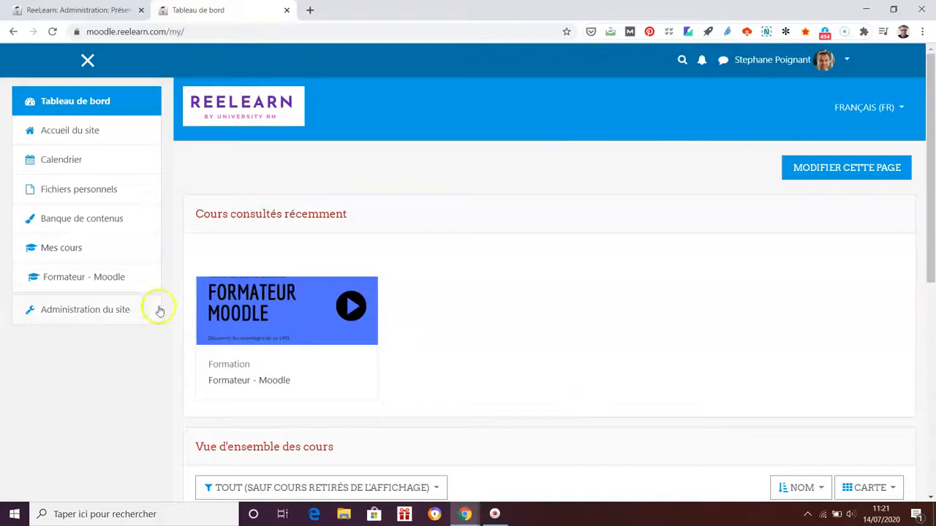
Visit the site administration and the site home page to look over the available courses.
click(97, 311)
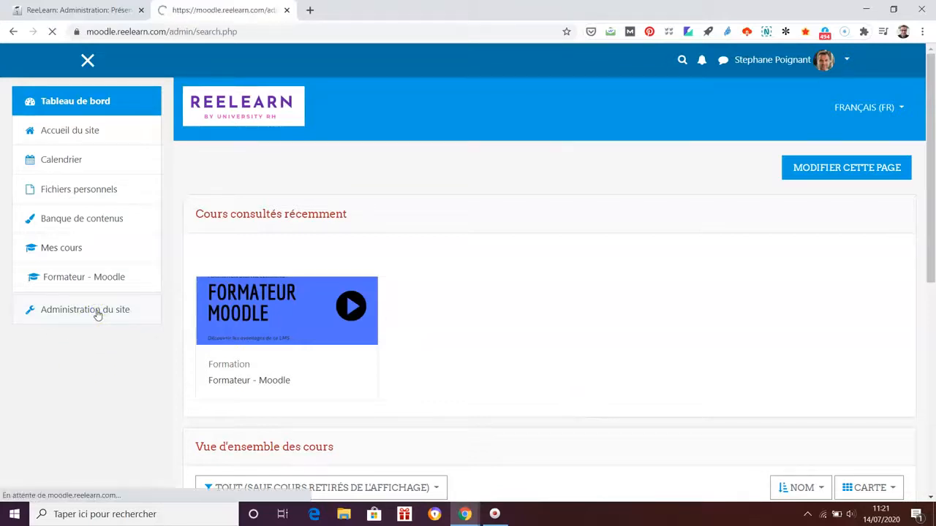
click(73, 132)
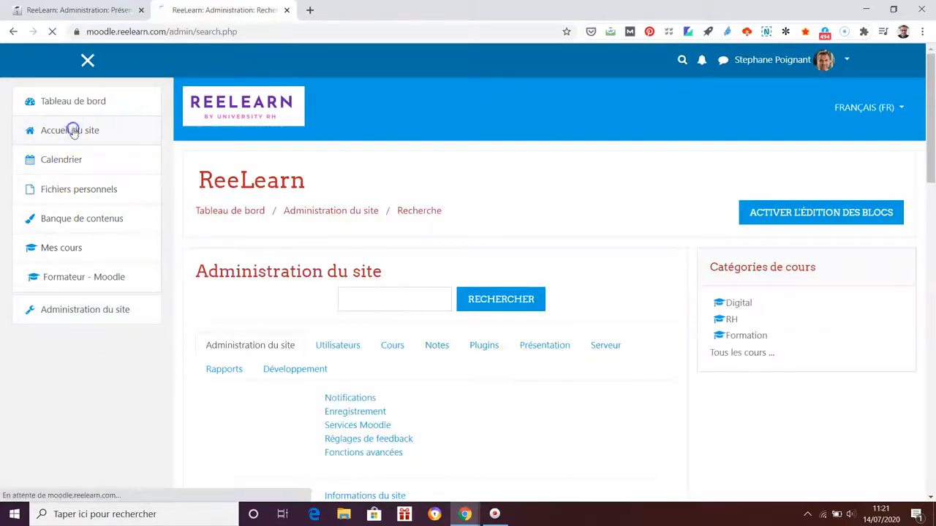
scroll(920, 311, down, 3)
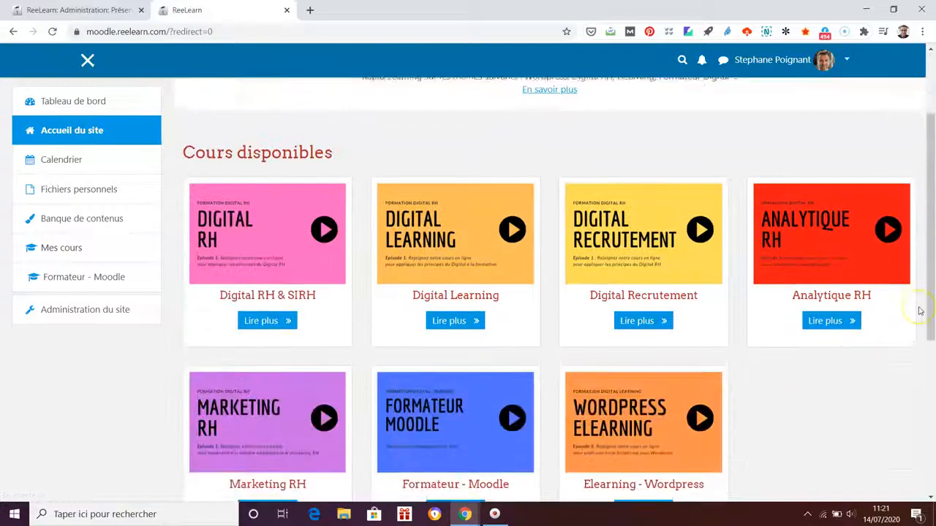
Open the theme settings (Réglages thème) from the Présentation section of the site administration.
click(102, 302)
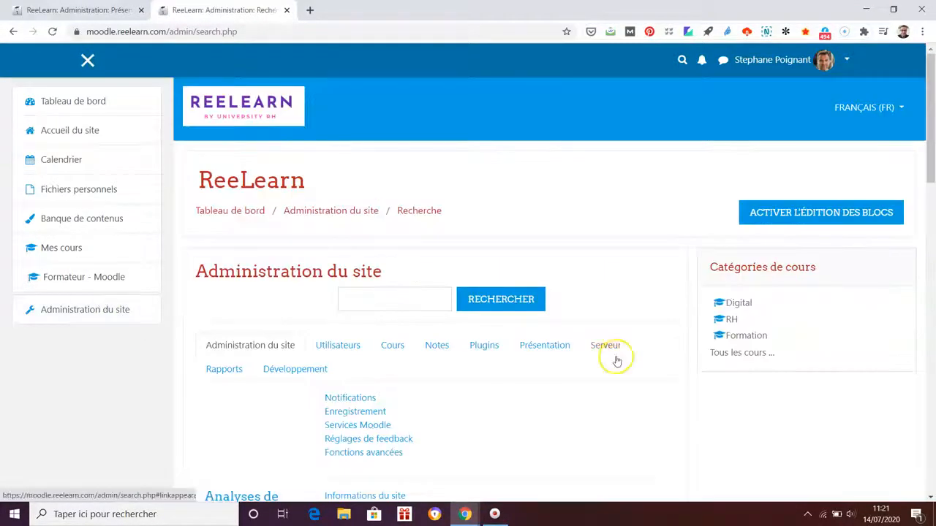
scroll(671, 376, down, 2)
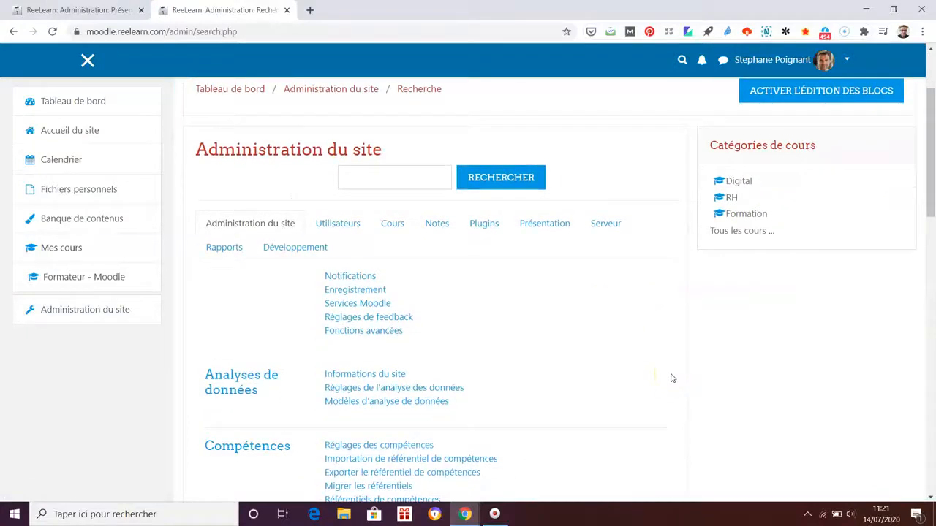
click(550, 225)
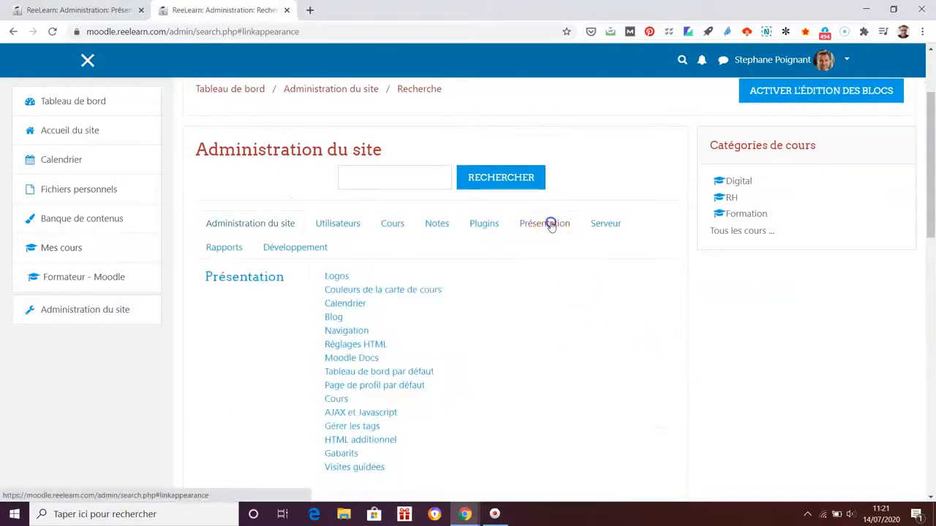
scroll(779, 412, down, 2)
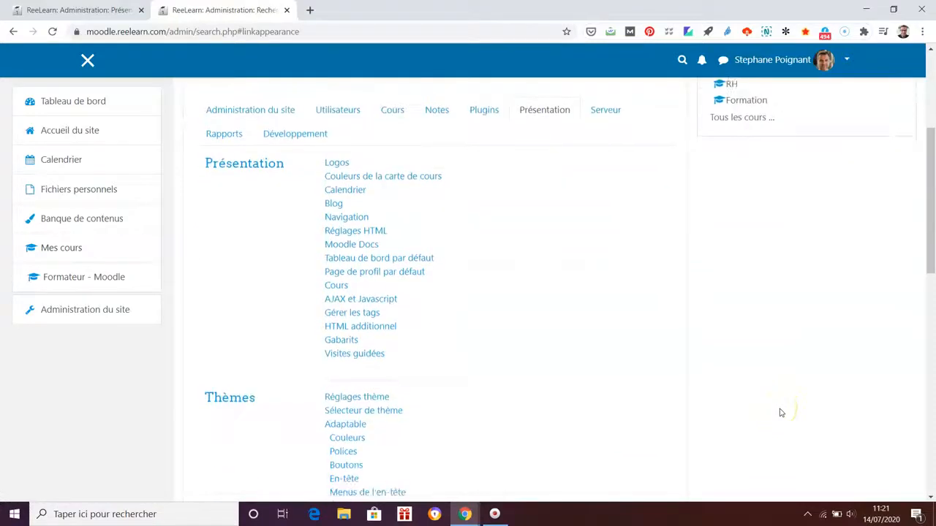
scroll(780, 411, down, 2)
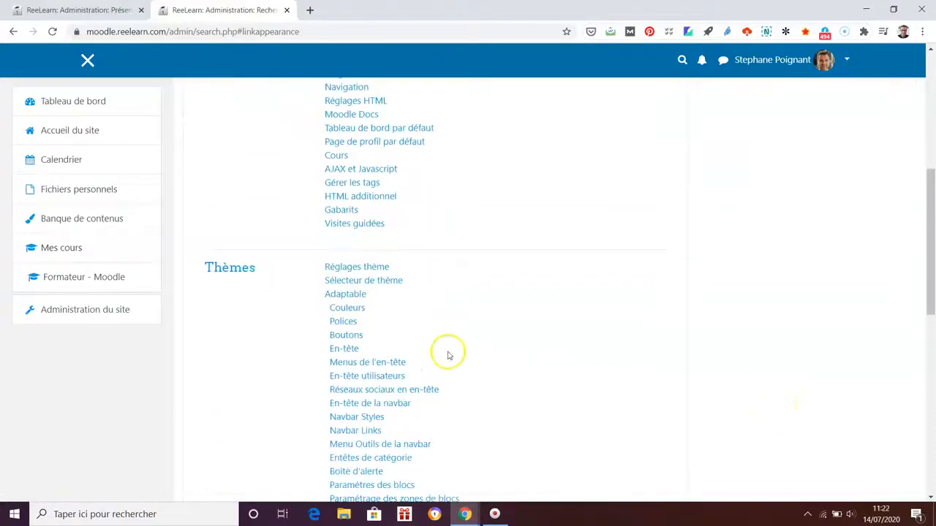
click(371, 267)
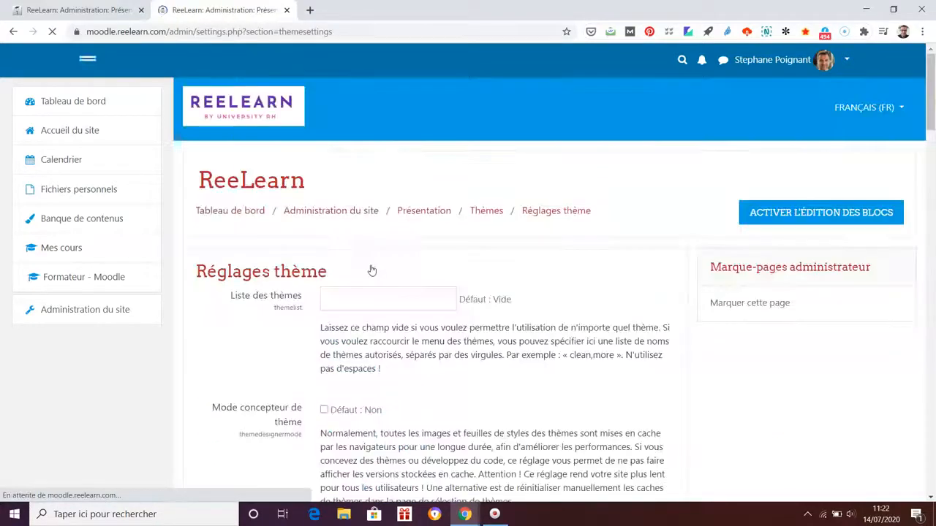
Review the theme settings, from the theme list and theme permissions down to the custom menu items (Éléments du menu personnalisé).
scroll(888, 360, down, 1)
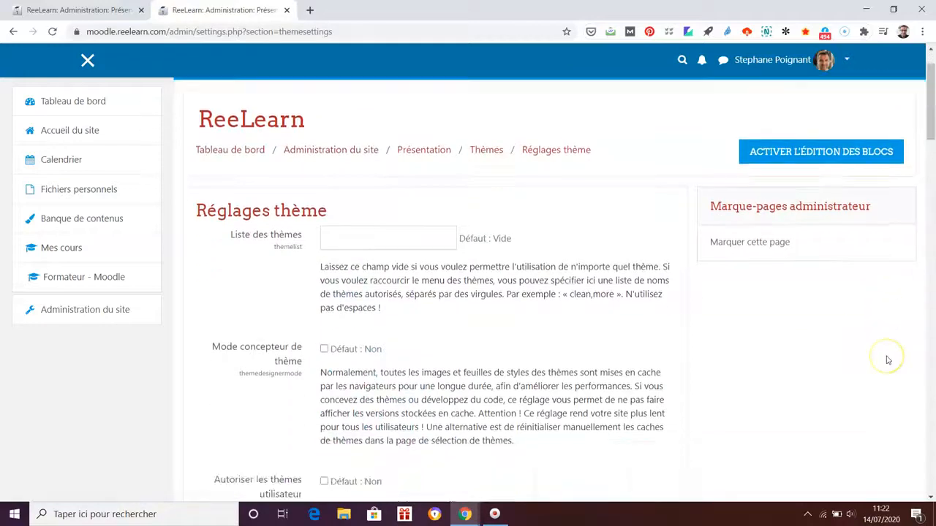
scroll(888, 359, up, 1)
scroll(887, 360, down, 1)
scroll(888, 360, up, 1)
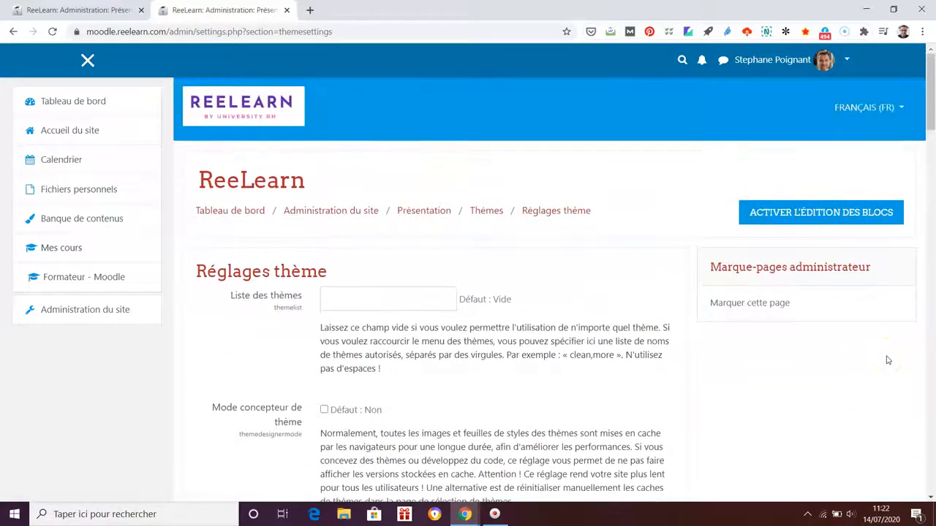
scroll(689, 349, down, 1)
scroll(507, 344, down, 5)
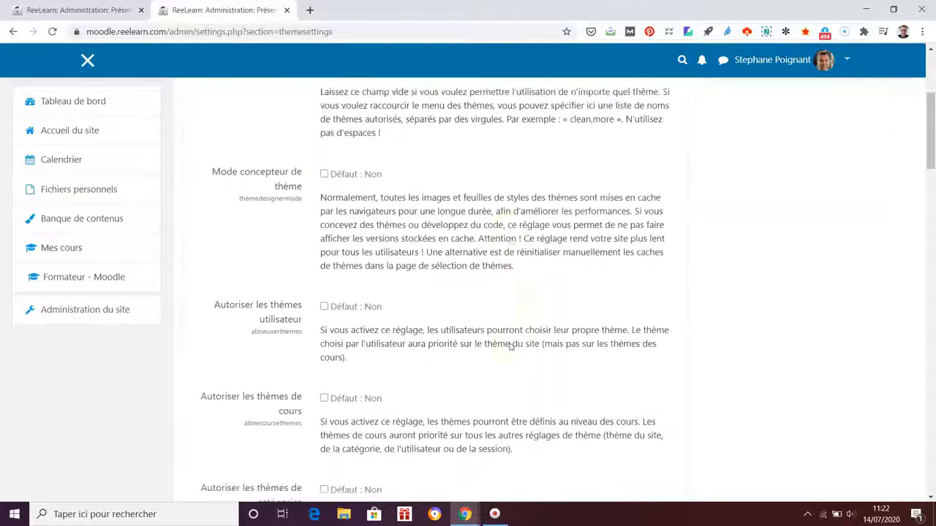
scroll(511, 347, down, 3)
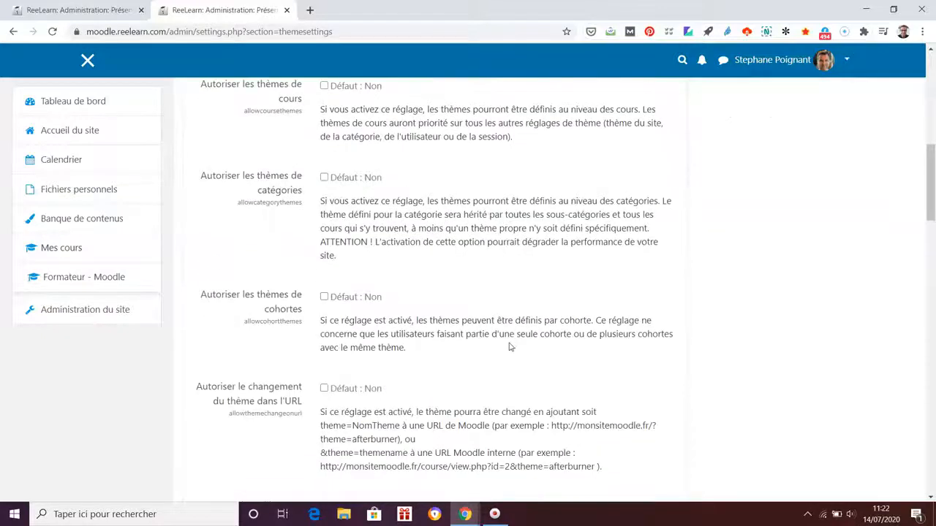
scroll(511, 348, up, 1)
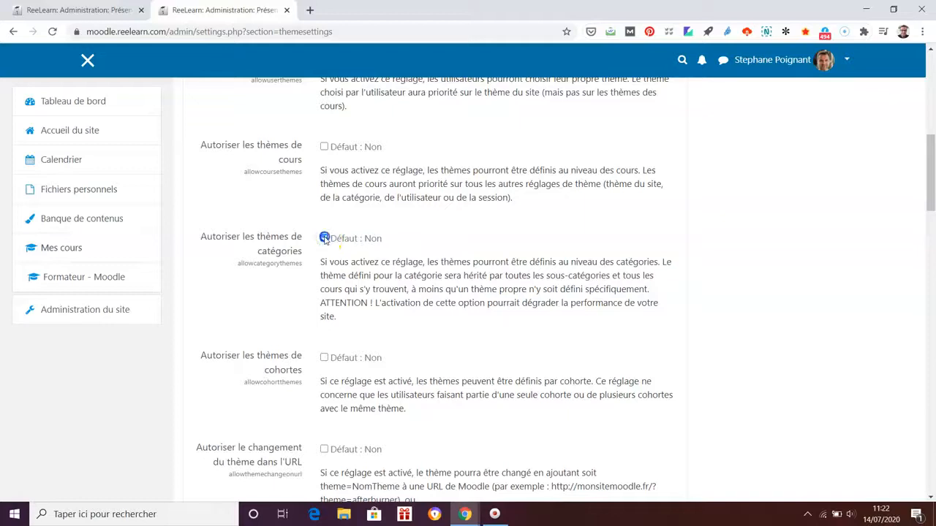
scroll(718, 381, down, 5)
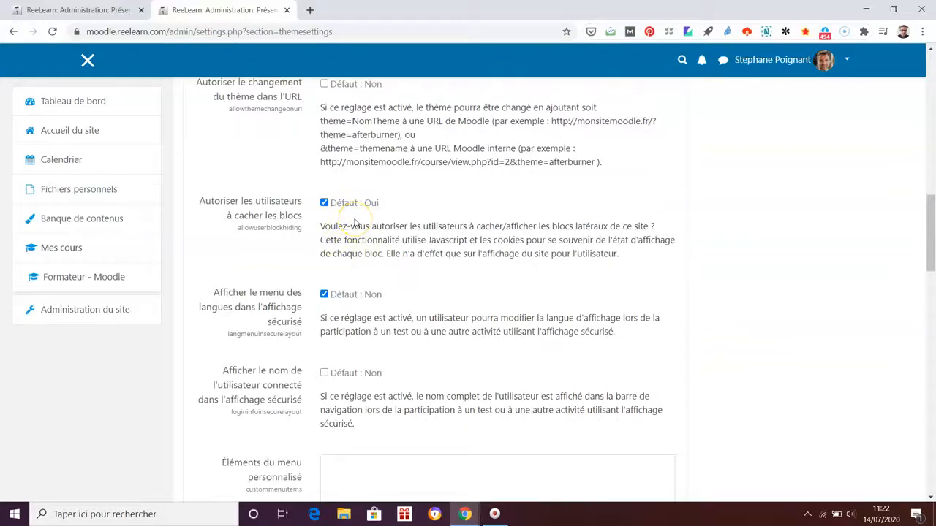
scroll(877, 333, down, 3)
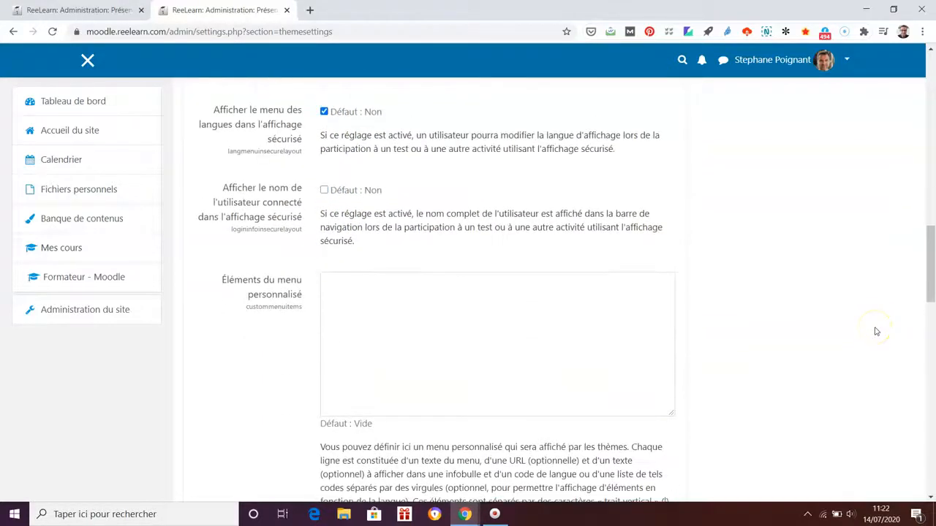
click(361, 227)
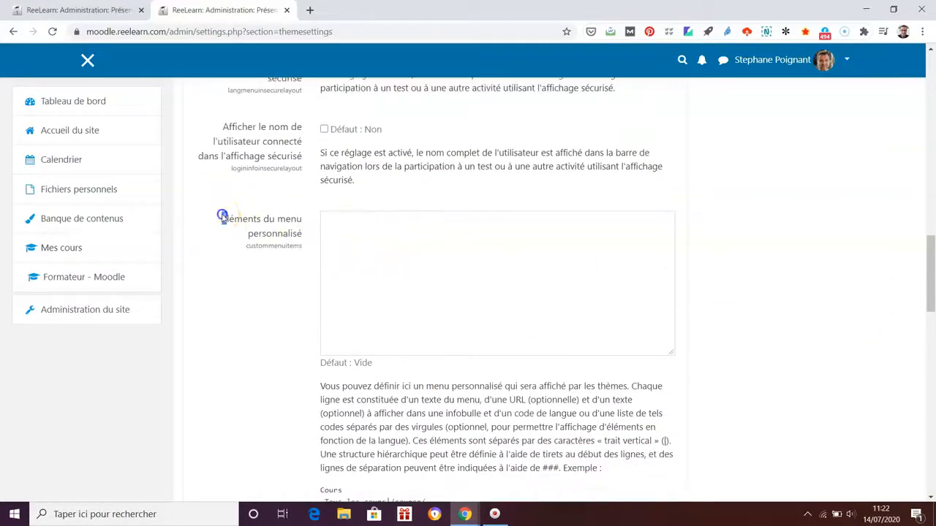
drag(223, 216, 281, 234)
Copy the example menu code from the help text into Éléments du menu personnalisé and save the changes.
scroll(882, 359, down, 3)
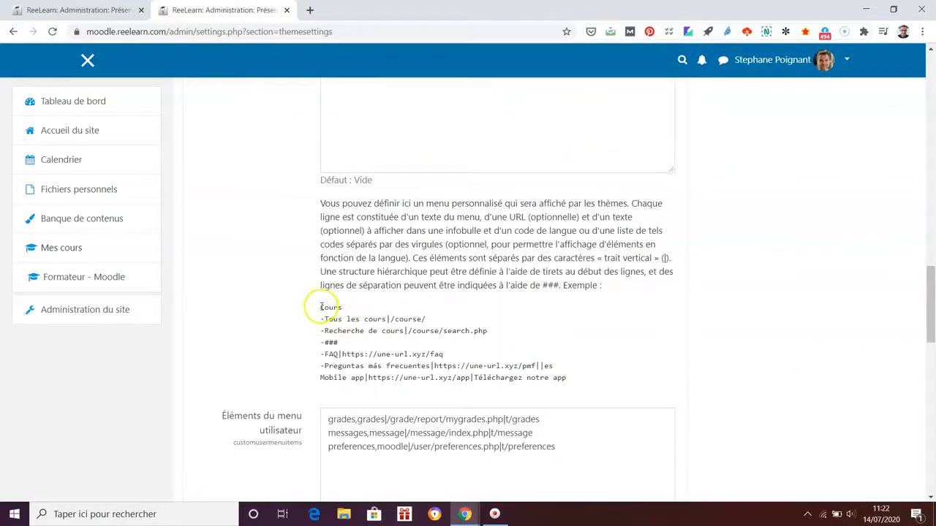
drag(328, 318, 580, 383)
key(ctrl+c)
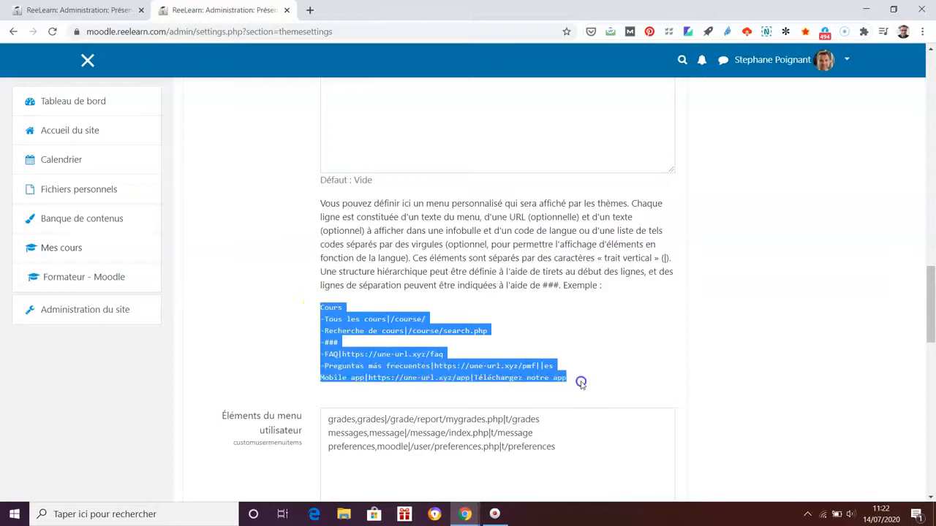
scroll(786, 367, up, 2)
click(523, 237)
key(ctrl+v)
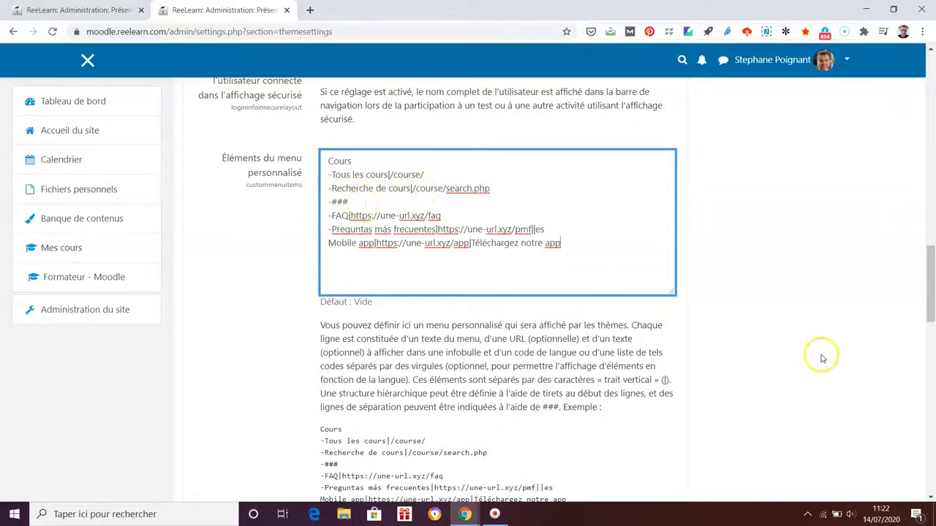
scroll(822, 358, down, 10)
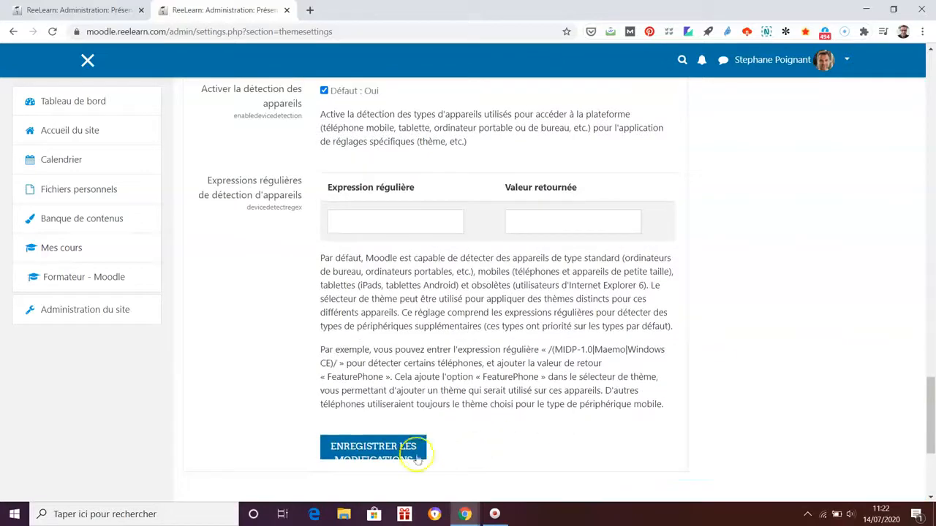
click(416, 456)
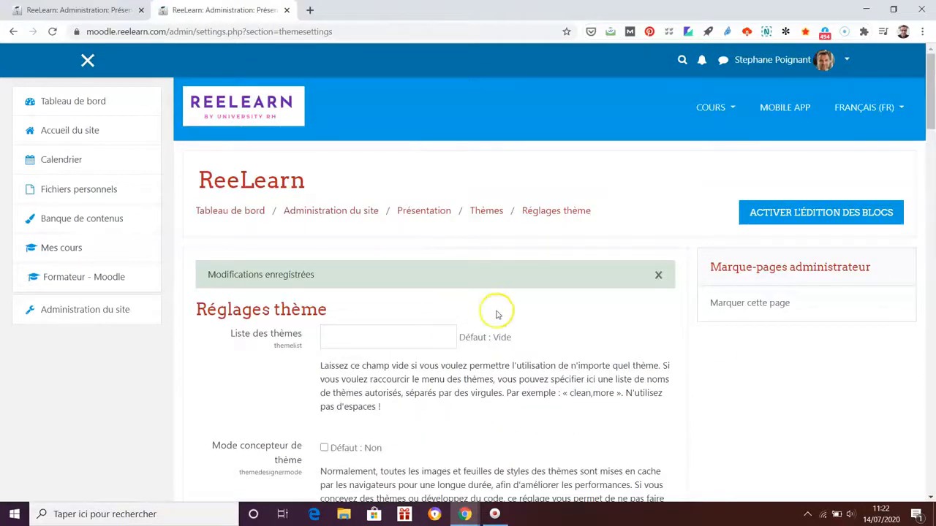
Check the Cours submenu entries and the Mobile app link in the site header.
click(732, 110)
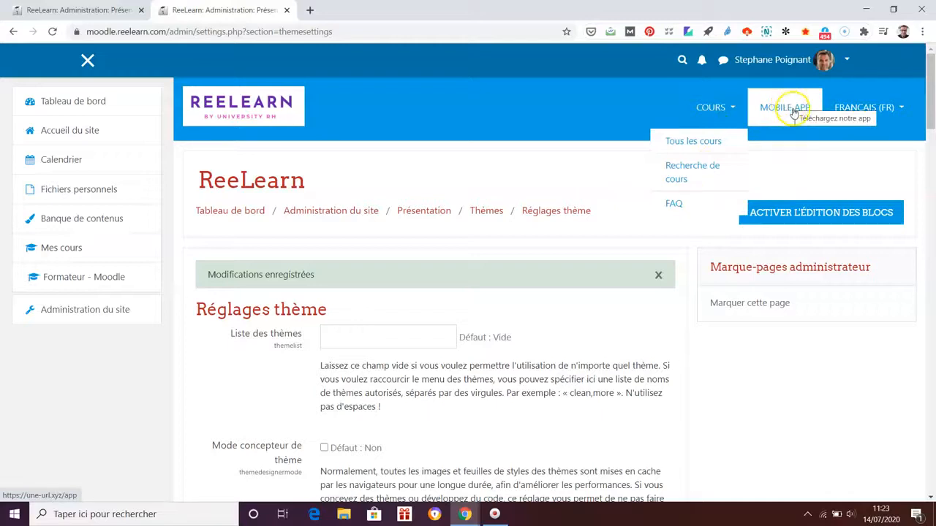
scroll(840, 370, down, 4)
scroll(841, 370, up, 2)
drag(931, 166, 932, 355)
scroll(667, 309, up, 4)
click(587, 243)
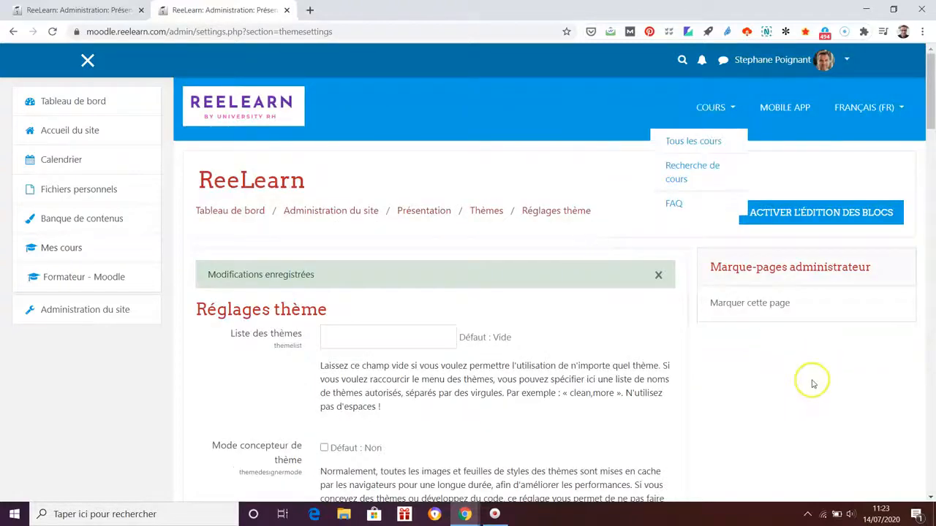
Add a Digital entry after the Mobile app line in Éléments du menu personnalisé and save the changes.
key(Escape)
scroll(811, 386, down, 10)
scroll(811, 389, down, 5)
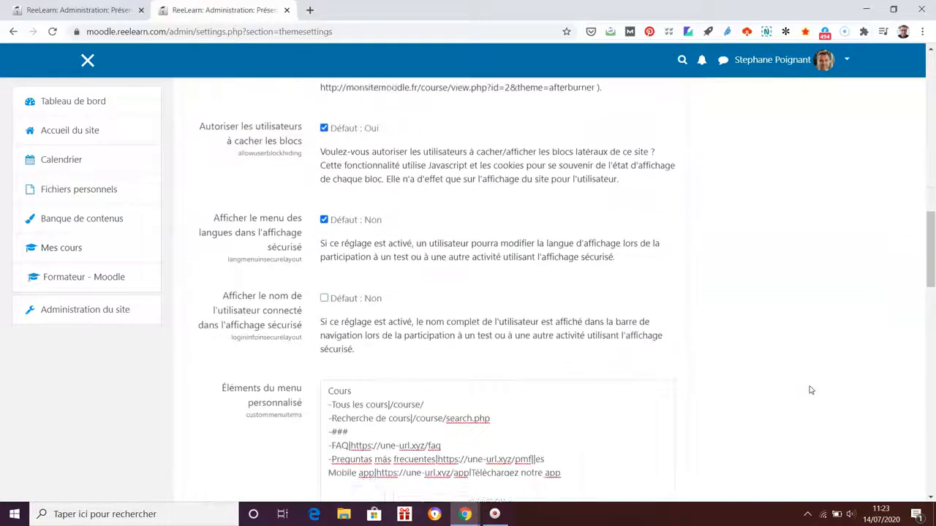
click(466, 344)
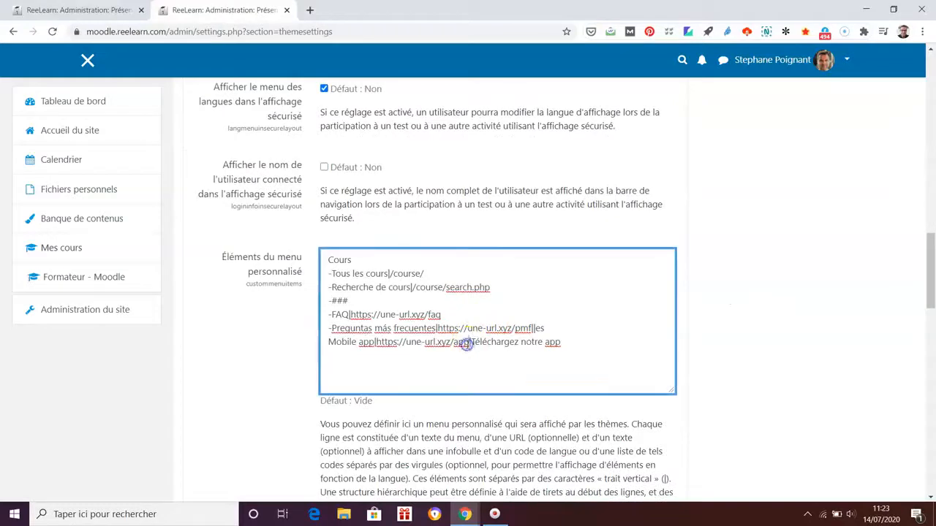
click(574, 344)
scroll(853, 330, down, 10)
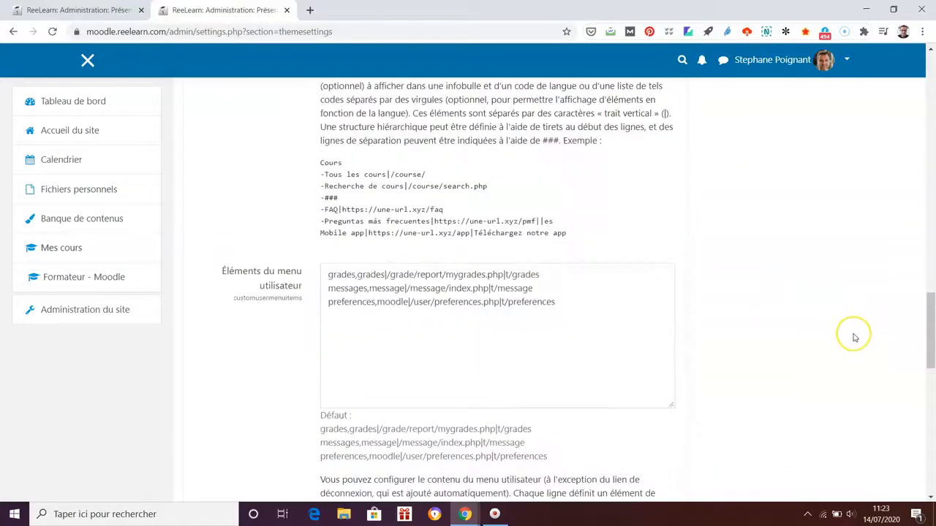
scroll(852, 338, down, 3)
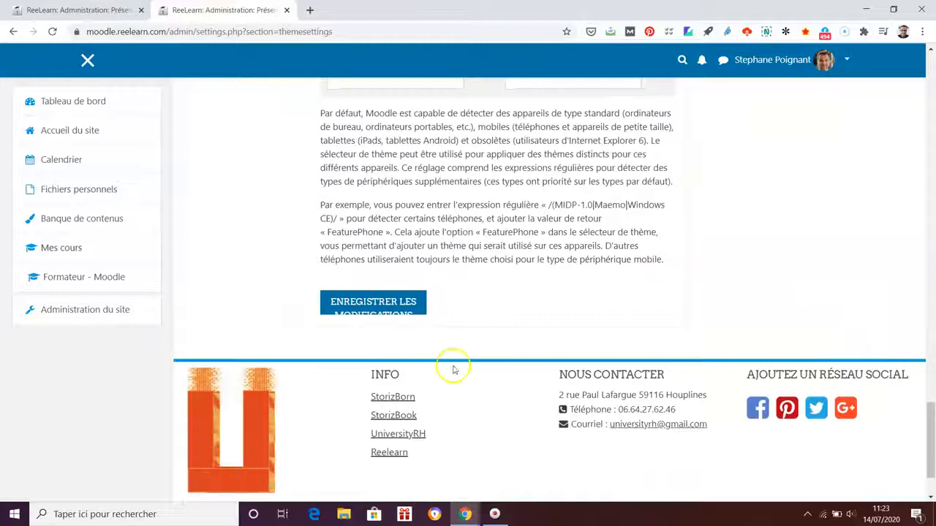
click(383, 303)
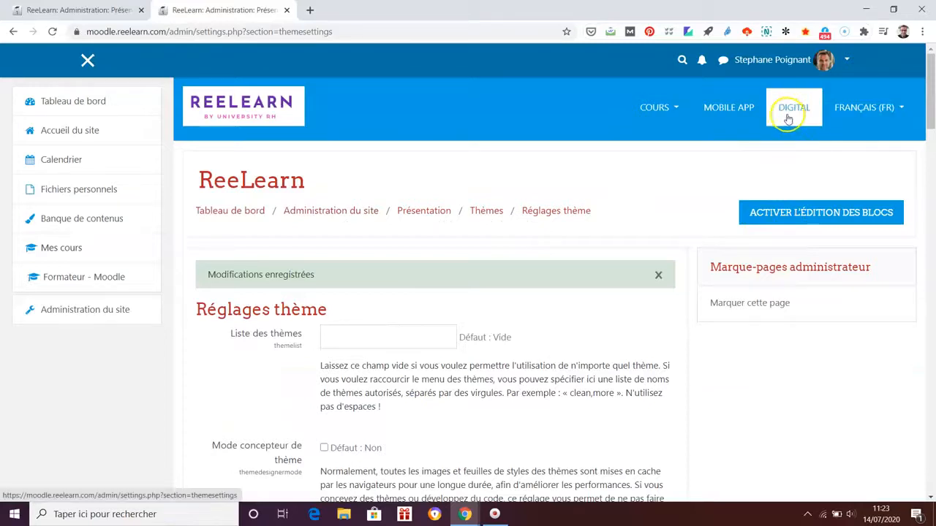
Move the Digital entry from the last line to the first line of Éléments du menu personnalisé and save the changes.
scroll(859, 436, down, 6)
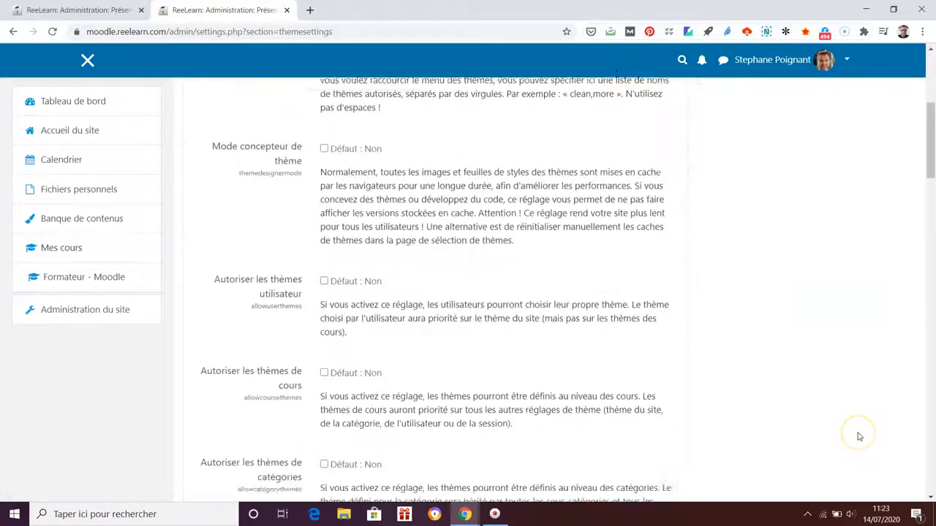
scroll(859, 436, down, 6)
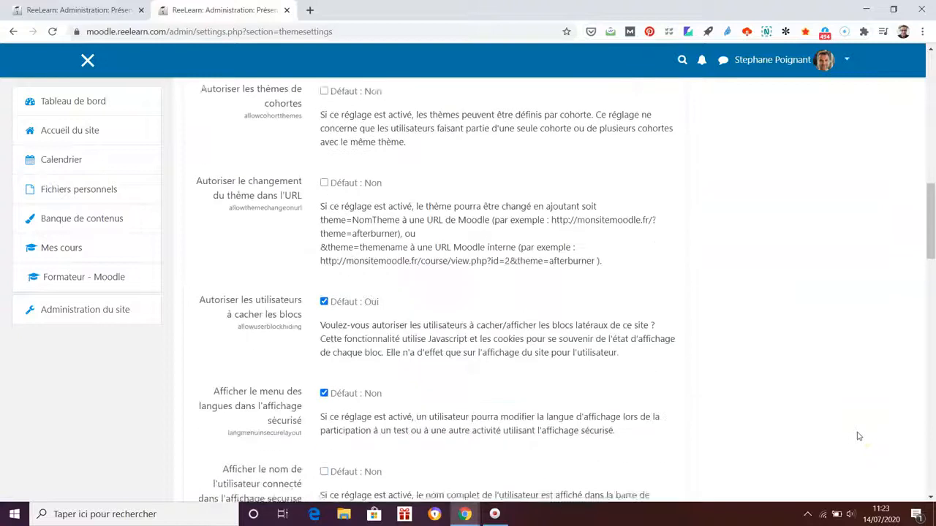
scroll(859, 437, down, 2)
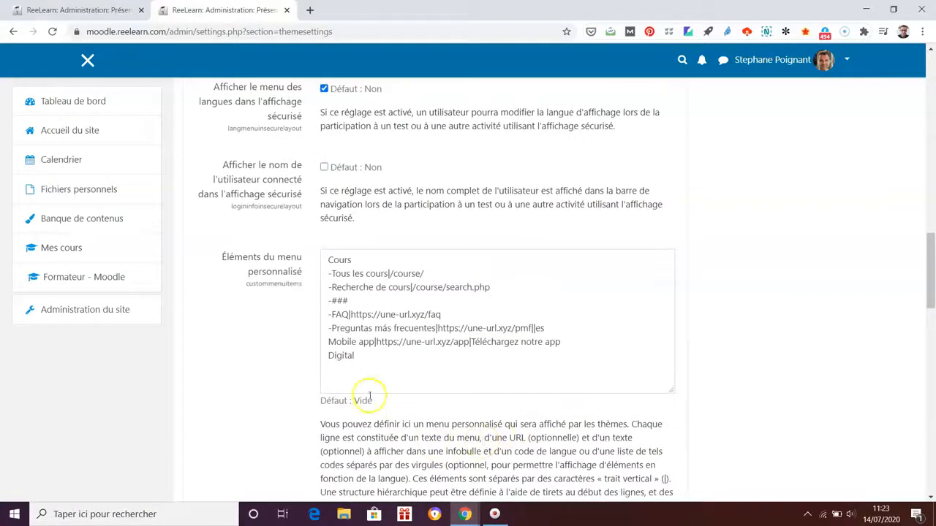
drag(329, 356, 359, 356)
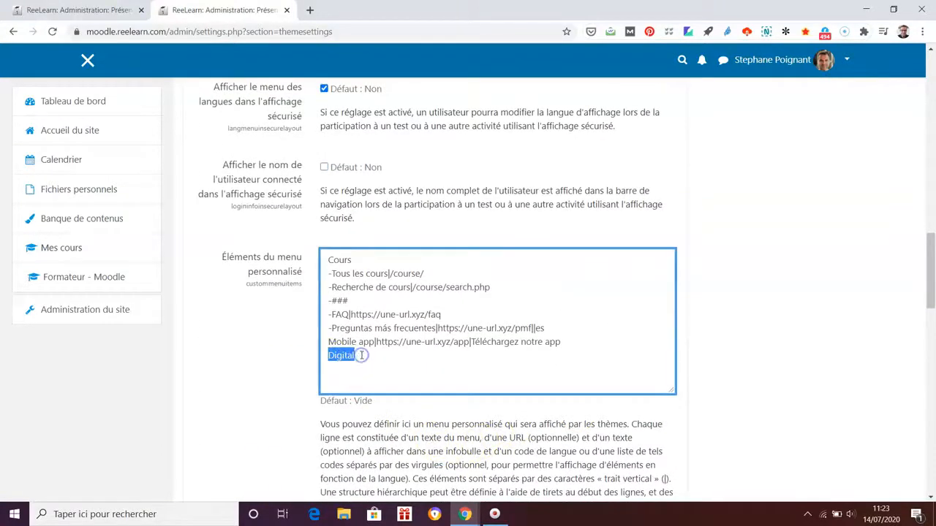
key(BackSpace)
click(329, 260)
key(Return)
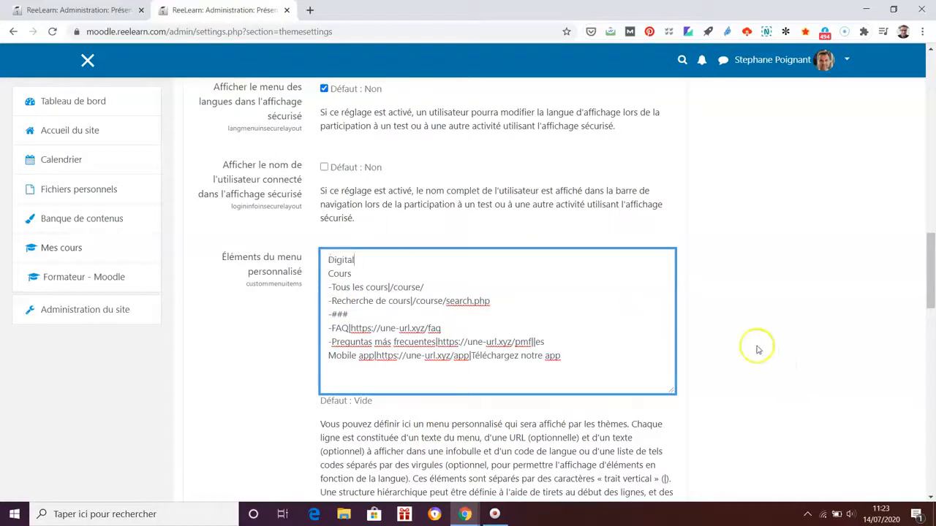
scroll(816, 395, down, 5)
scroll(819, 398, down, 5)
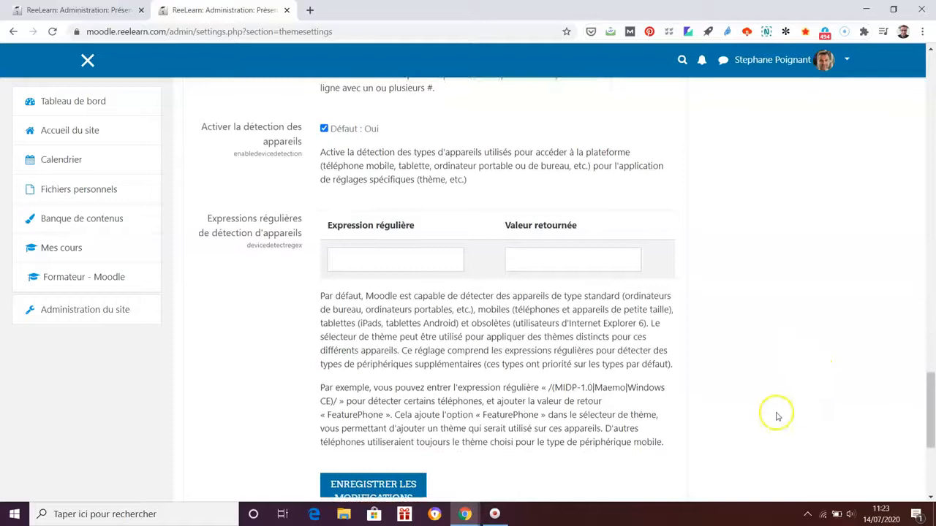
click(373, 366)
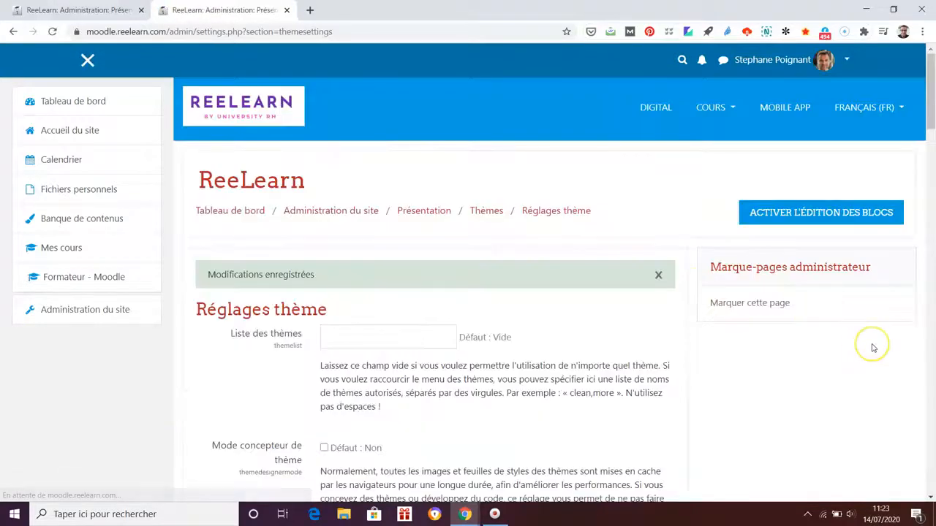
scroll(873, 349, down, 2)
scroll(873, 349, up, 2)
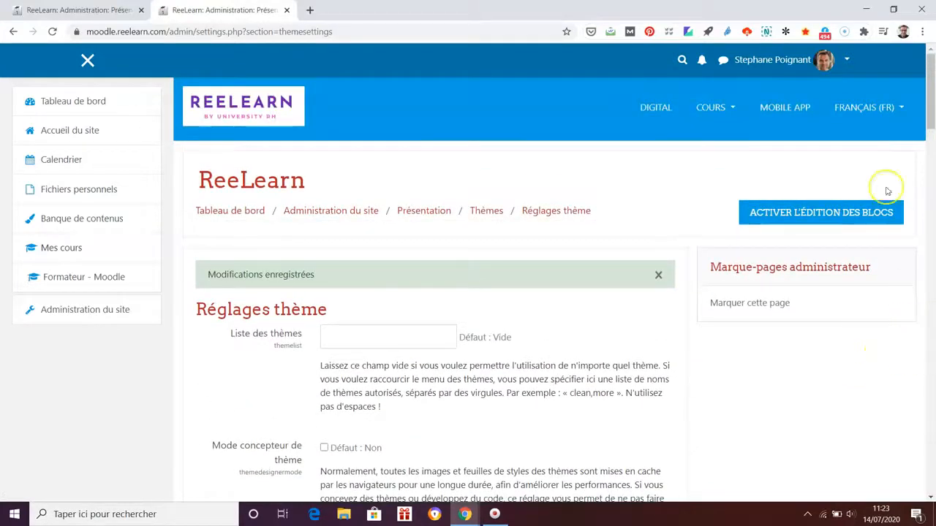
Log out of the site and view the available courses on the public home page.
click(847, 61)
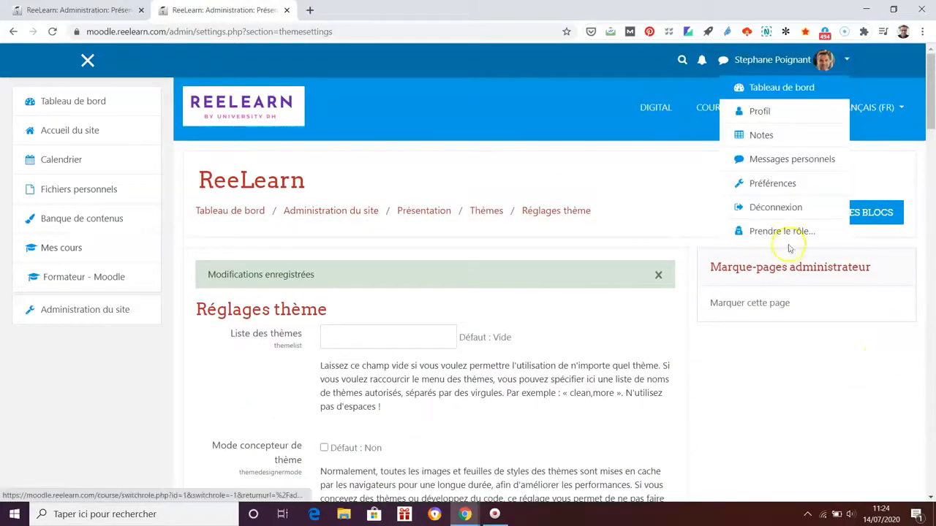
click(788, 208)
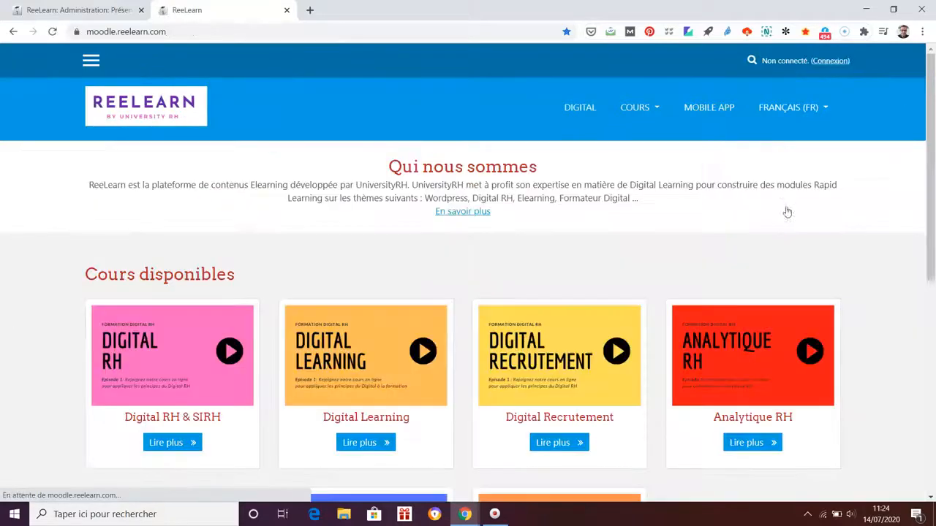
scroll(874, 345, down, 2)
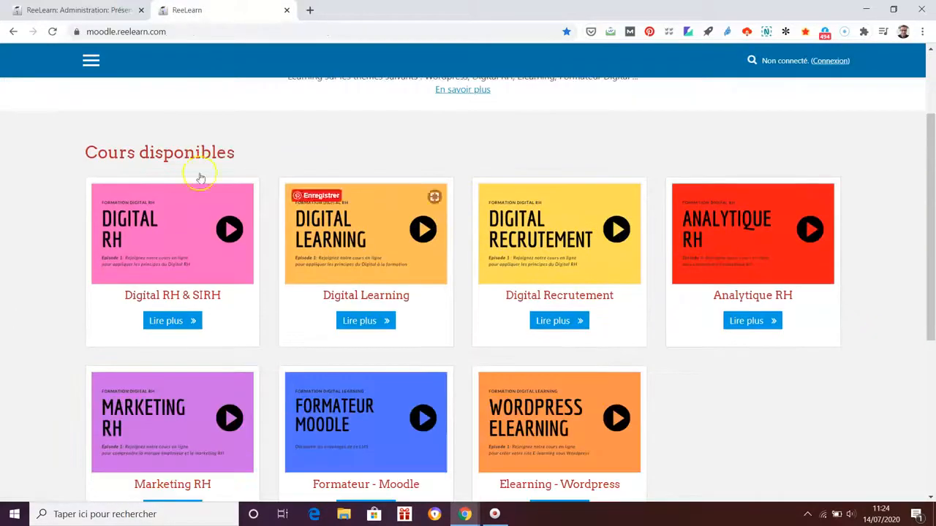
Open the Digital RH & SIRH course, logging back in with the prefilled account, and copy the course page's address.
click(189, 323)
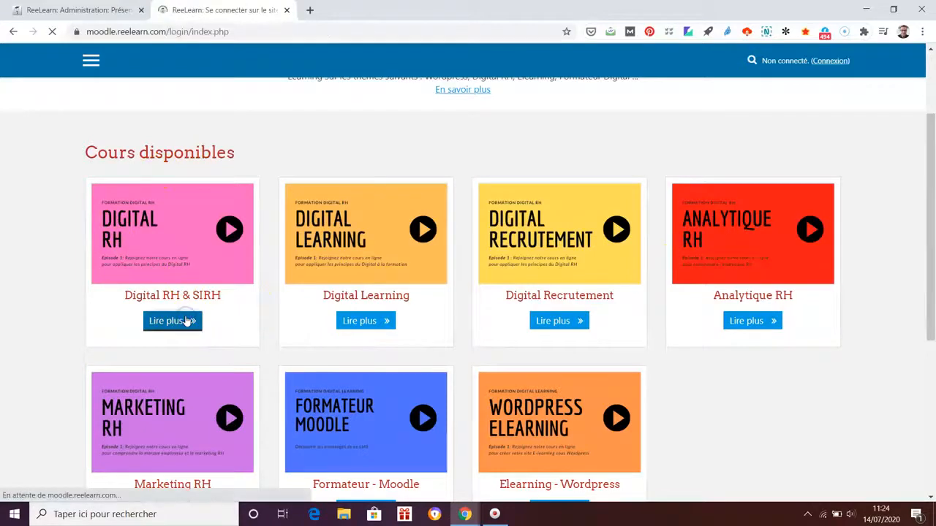
click(340, 376)
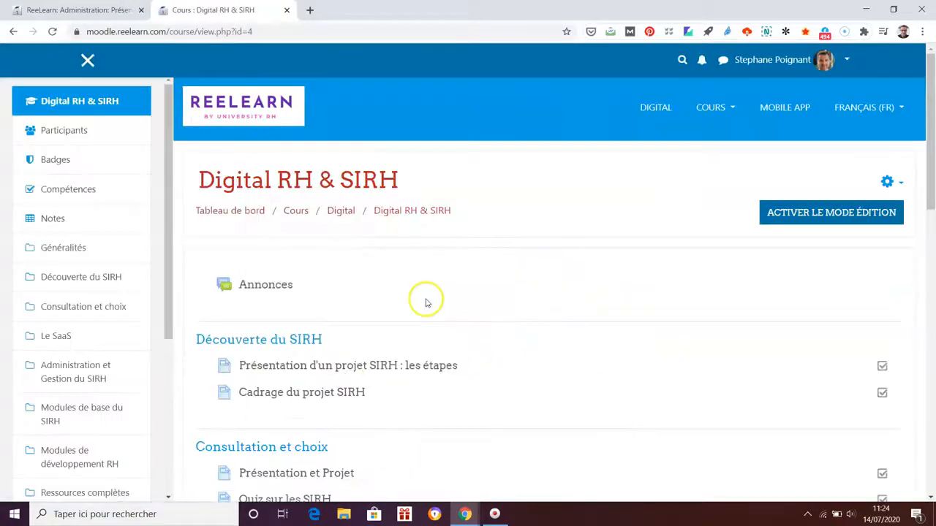
click(293, 35)
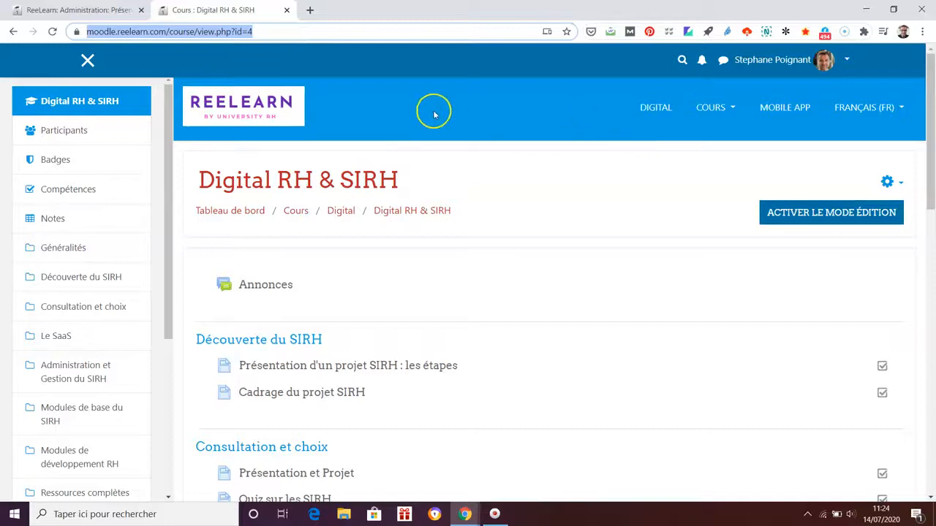
Open Réglages thème from the Présentation section of the site administration.
click(170, 477)
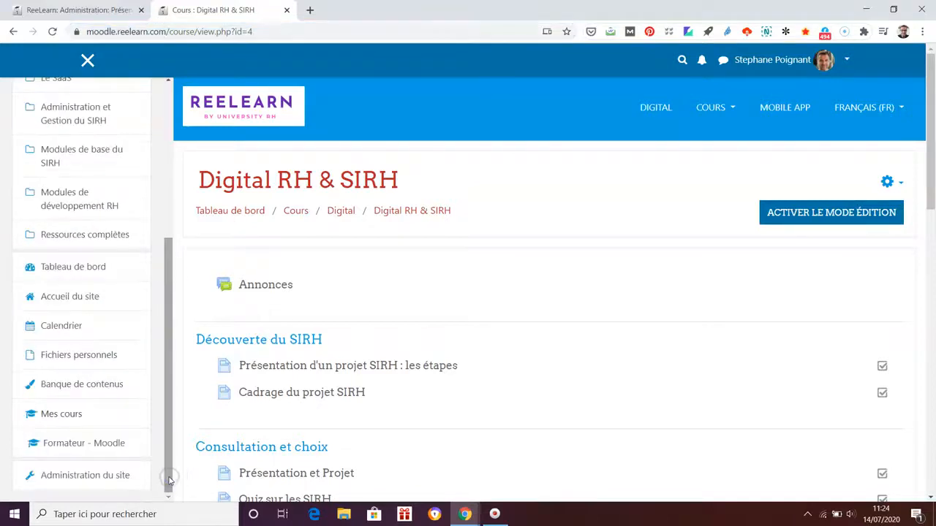
click(86, 477)
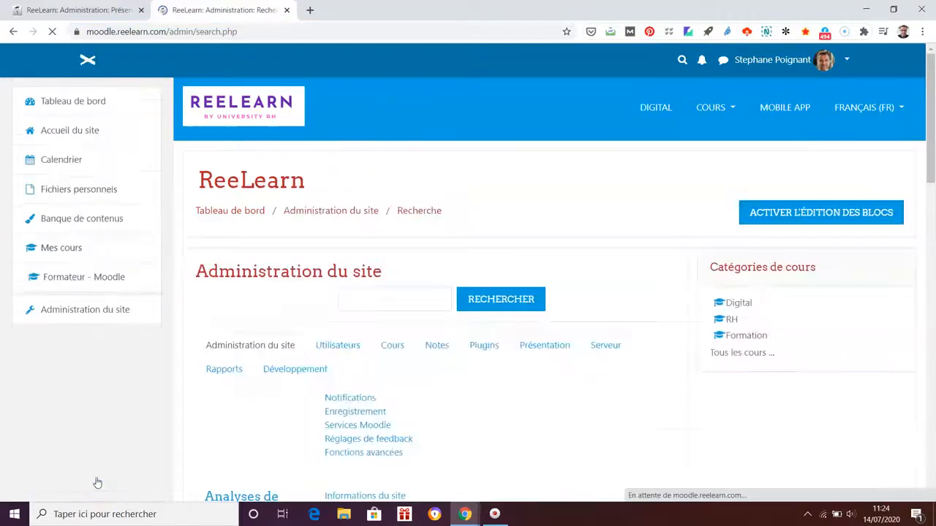
scroll(637, 420, down, 2)
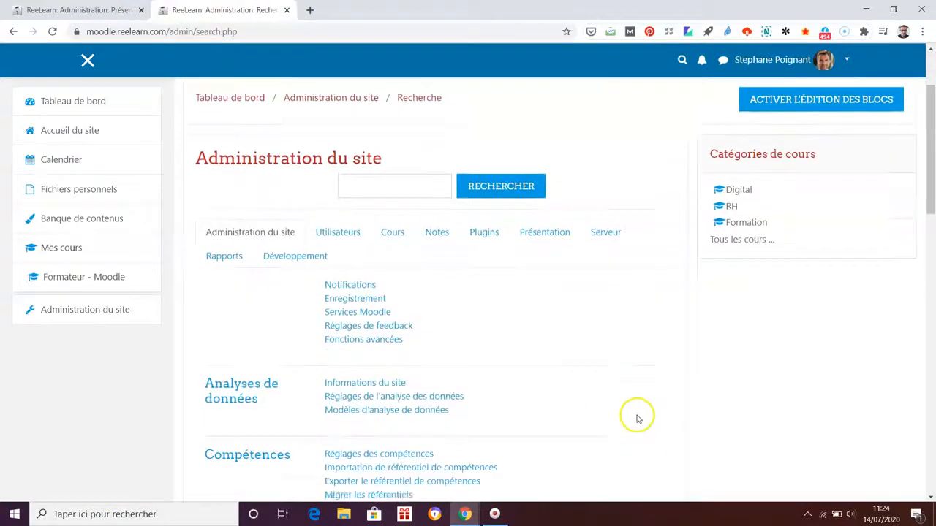
click(545, 222)
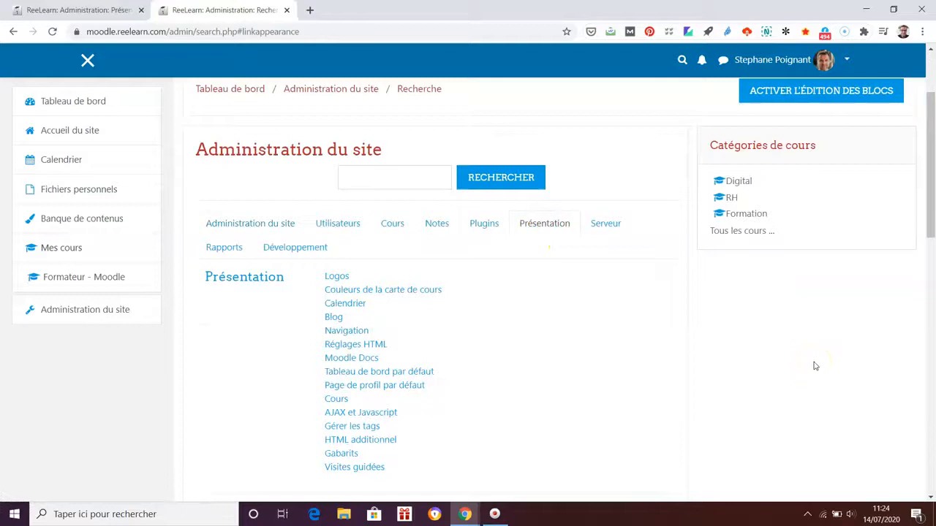
scroll(815, 366, up, 2)
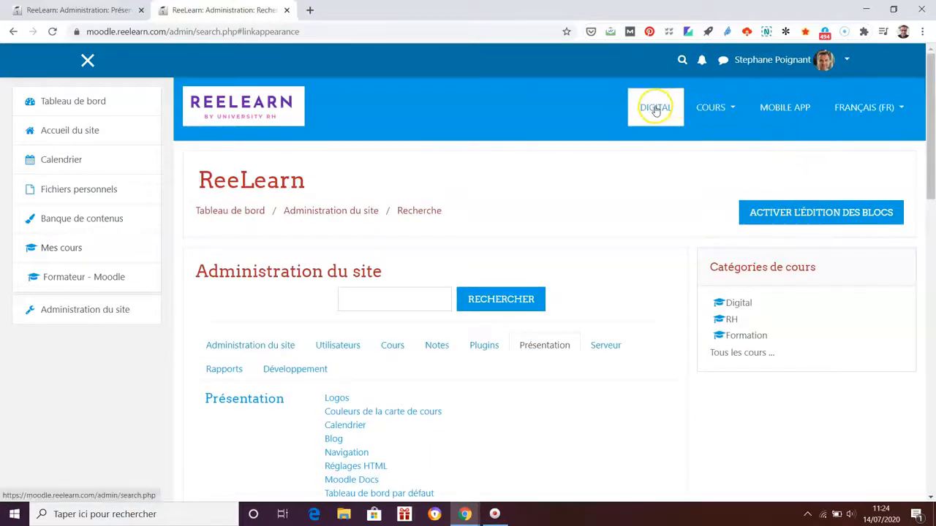
scroll(842, 416, down, 3)
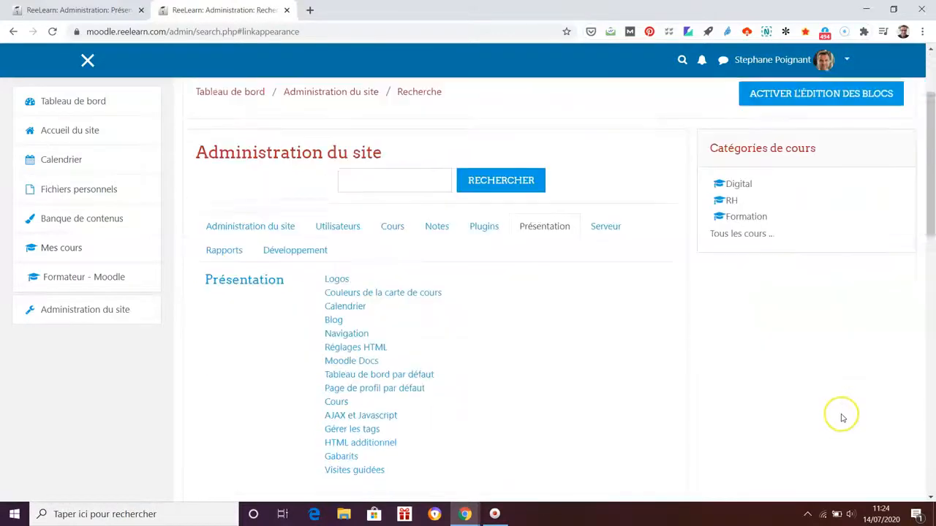
scroll(842, 417, down, 4)
scroll(625, 307, up, 2)
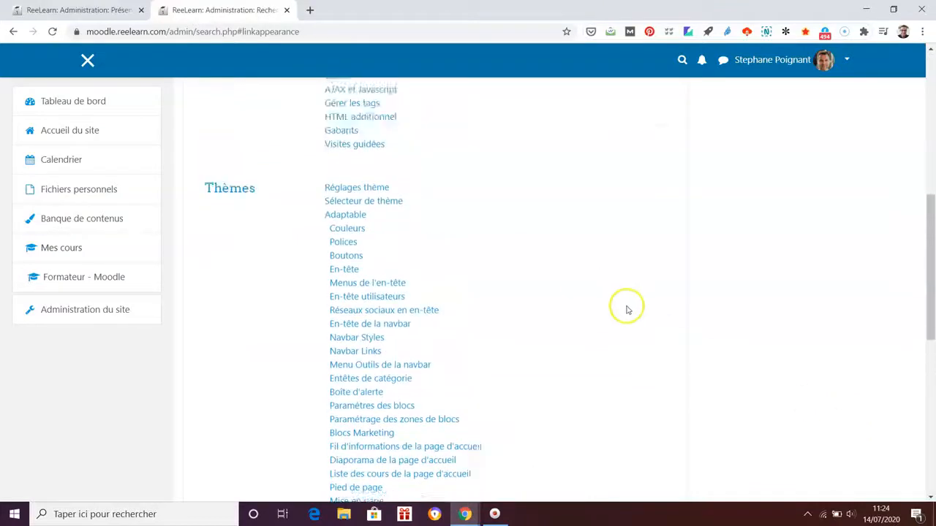
click(362, 267)
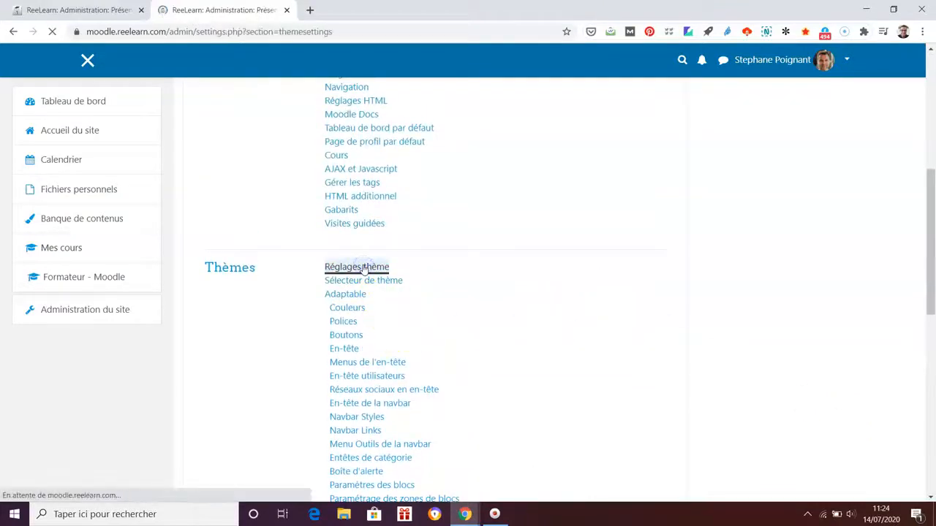
scroll(816, 399, down, 9)
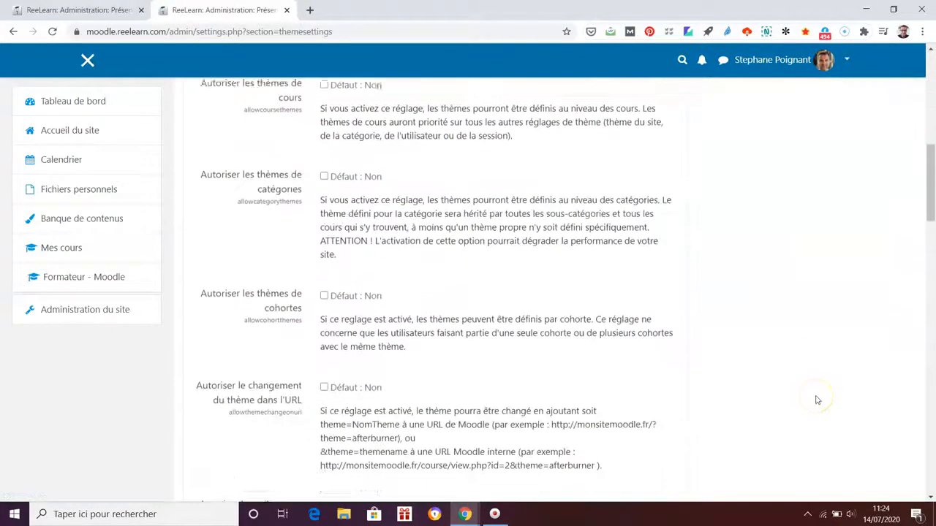
scroll(818, 400, down, 5)
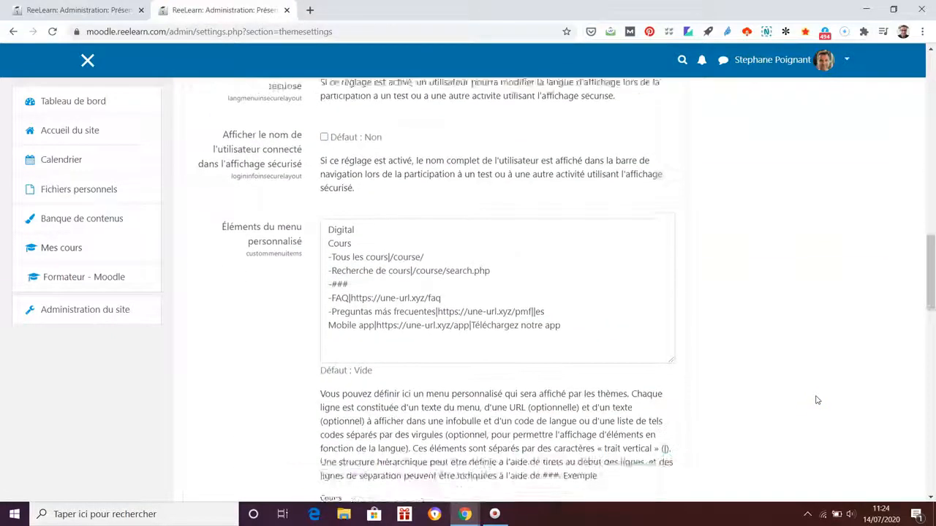
click(408, 283)
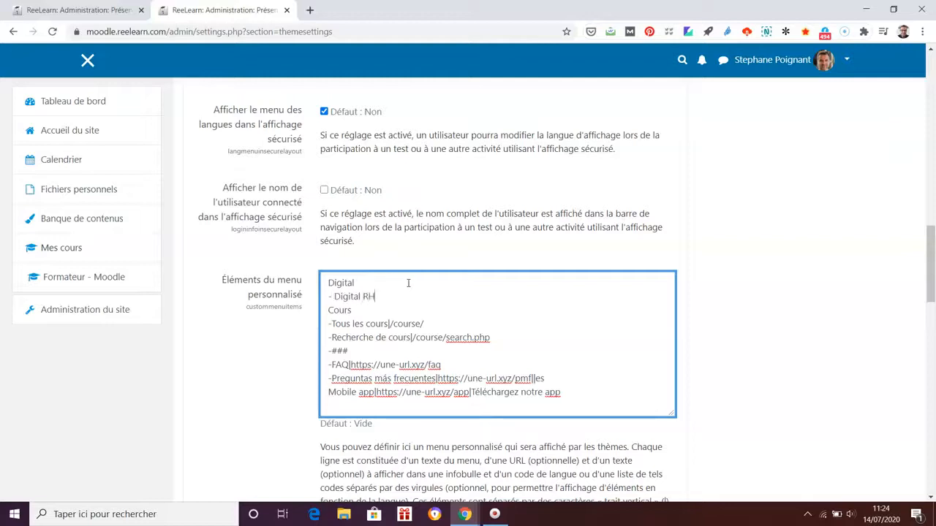
click(412, 293)
text(https://moodle.reelearn.com/course/view.php?id=4)
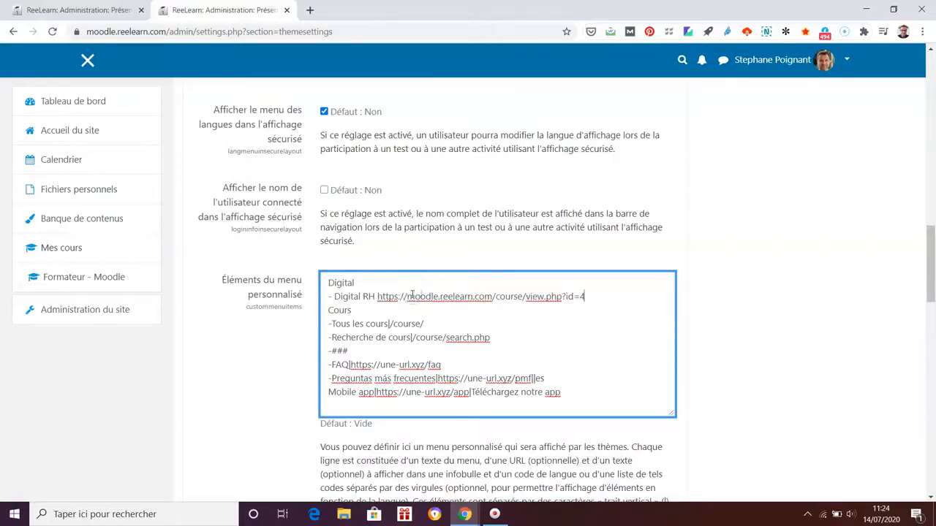
Replace the space between Digital RH and its URL with the vertical bar copied from the Tous les cours line, and save the changes.
click(389, 324)
click(387, 324)
drag(387, 324, 390, 324)
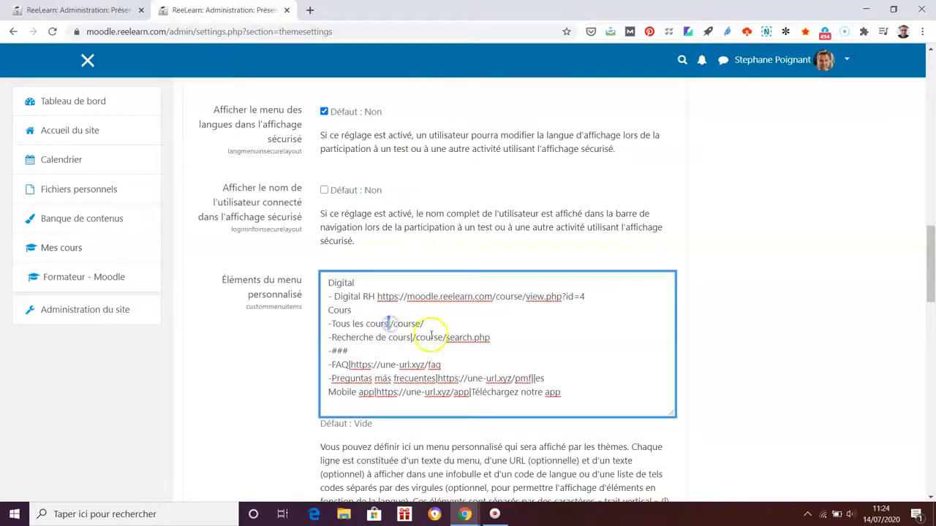
key(ctrl+c)
click(375, 296)
key(ctrl+v)
key(Delete)
click(777, 395)
scroll(781, 395, down, 8)
scroll(785, 395, down, 10)
click(394, 213)
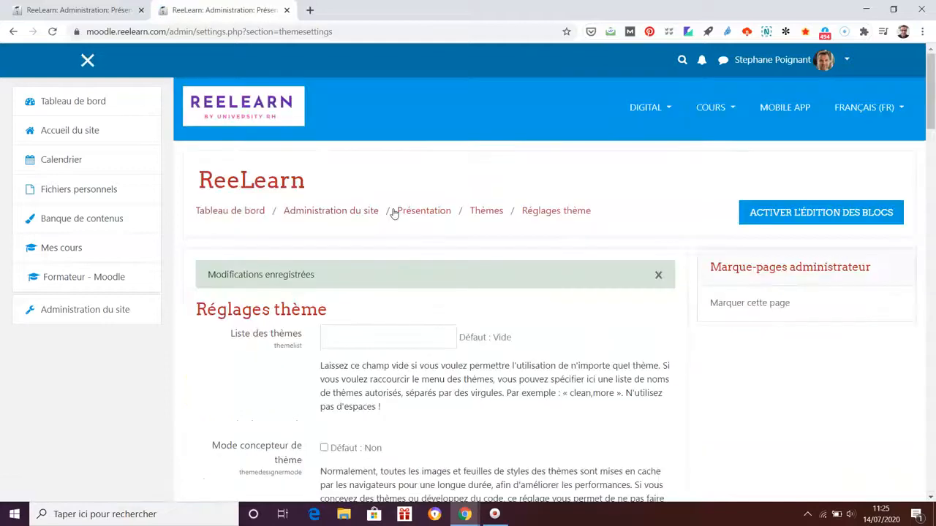
Go to the site home page and test the Digital RH entry in the header's Digital menu.
click(76, 129)
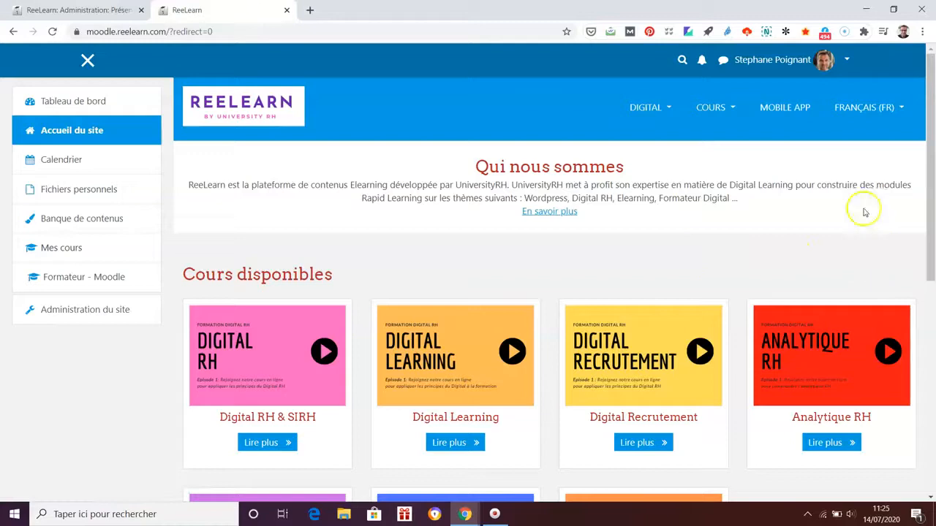
click(667, 110)
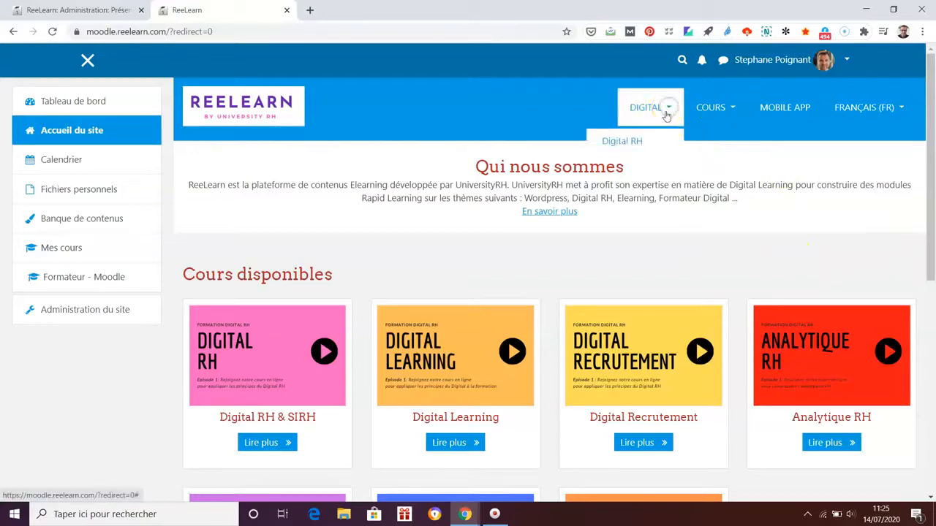
click(639, 142)
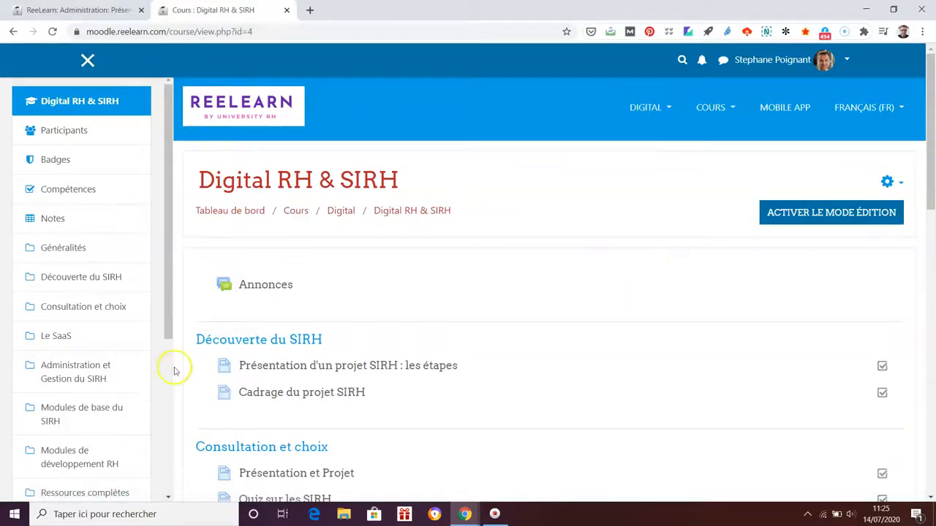
Return to the site home page and open the Digital Learning course.
click(168, 479)
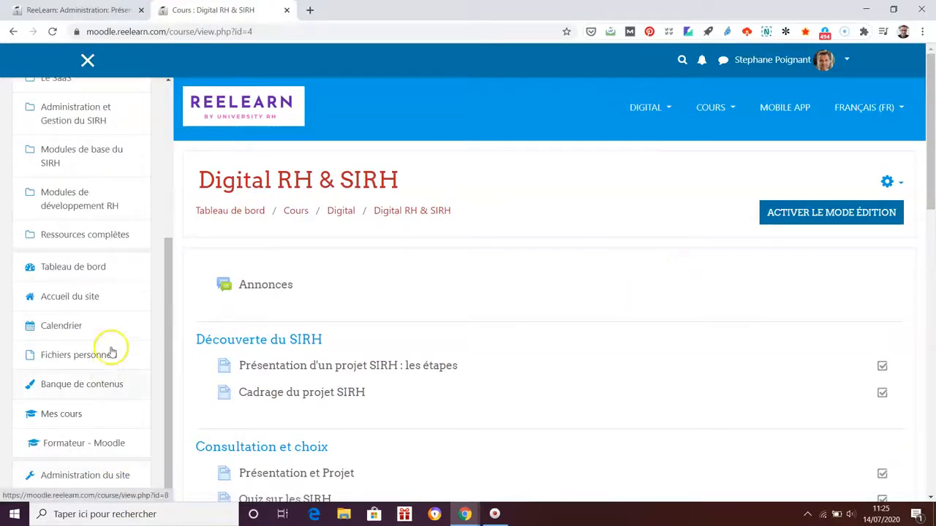
click(92, 298)
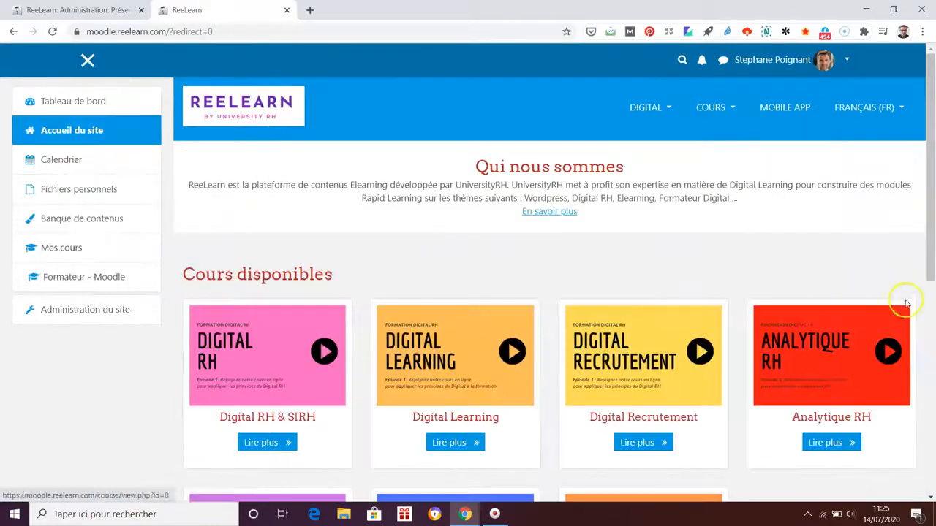
scroll(917, 315, down, 1)
scroll(918, 314, up, 1)
scroll(918, 314, down, 1)
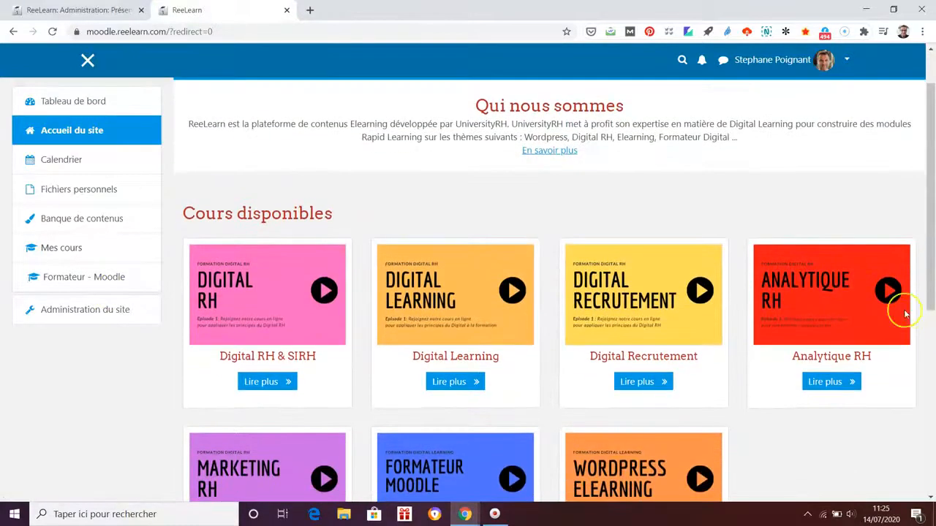
click(463, 383)
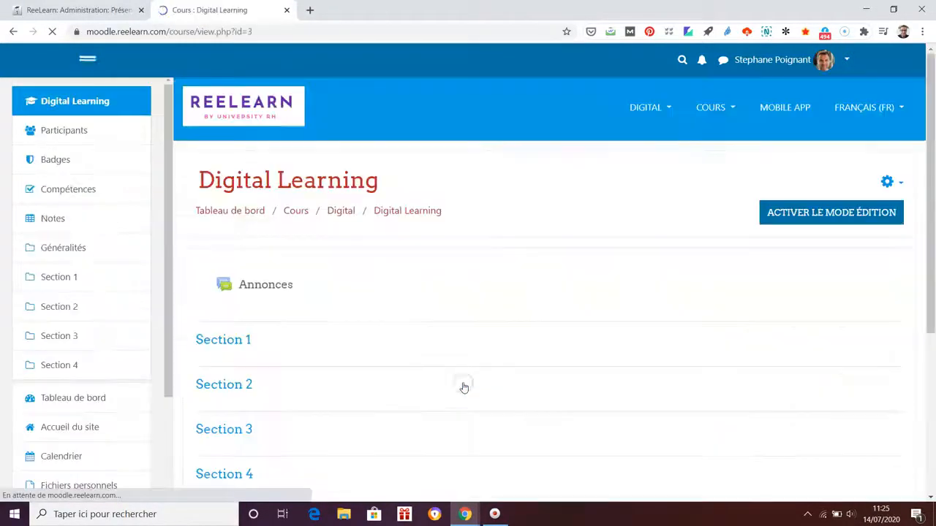
Copy the Digital Learning course's URL and return to the site home page.
click(317, 30)
key(ctrl+c)
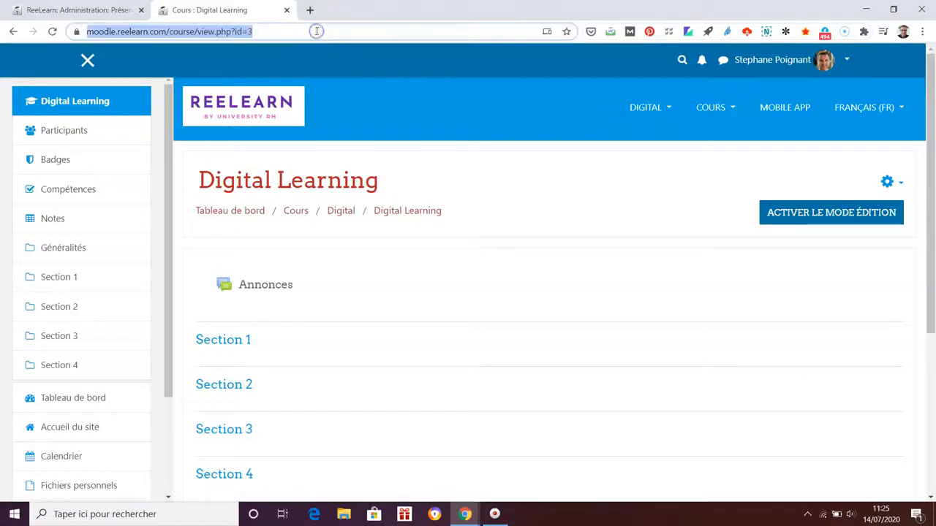
click(12, 32)
click(110, 9)
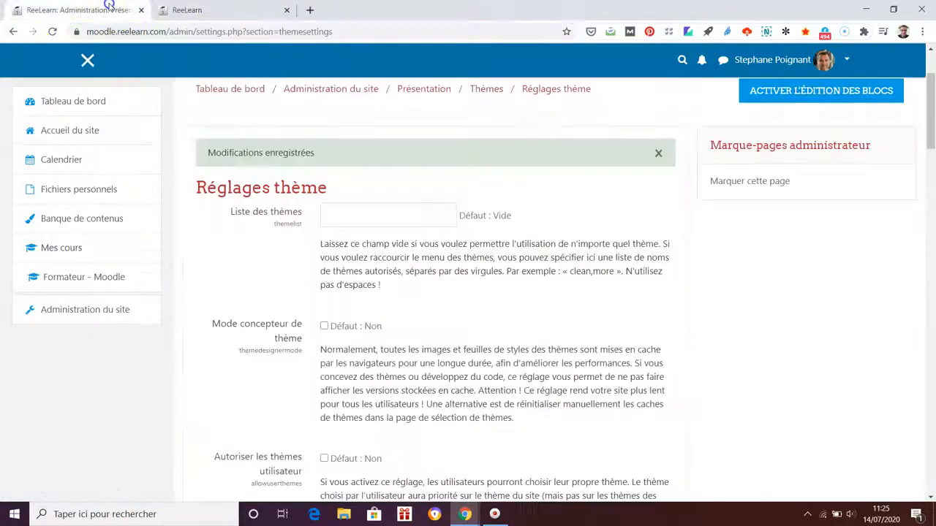
click(212, 9)
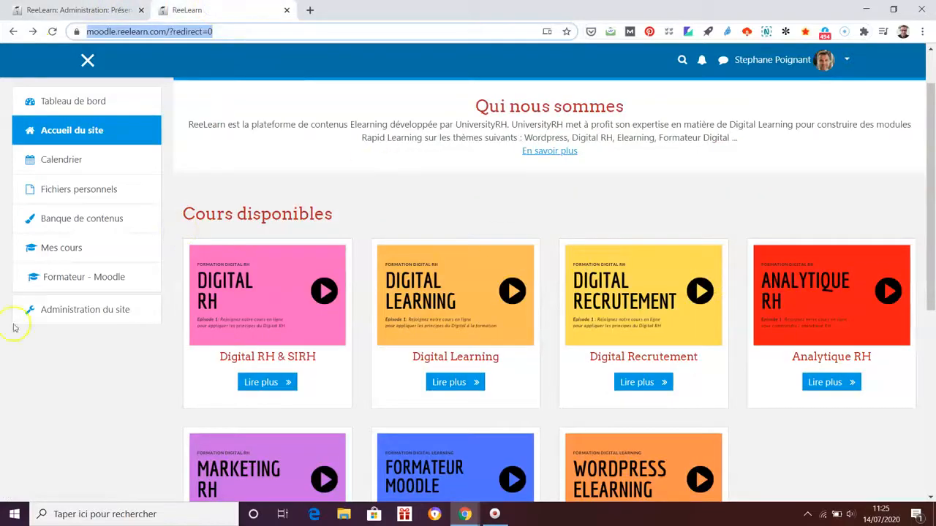
Open Réglages thème from the Présentation section of Administration du site and go to Éléments du menu personnalisé.
click(85, 310)
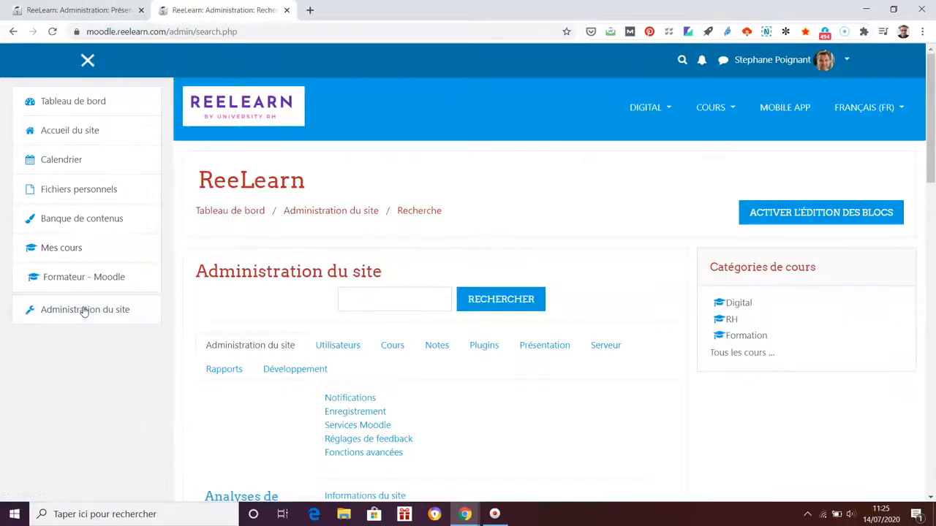
scroll(576, 343, down, 2)
click(545, 223)
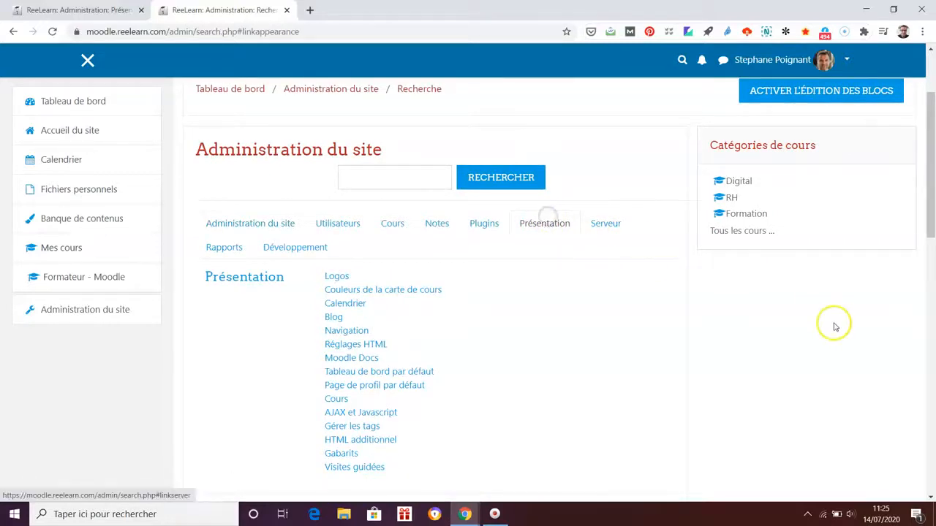
scroll(836, 326, down, 2)
scroll(827, 326, down, 2)
click(368, 268)
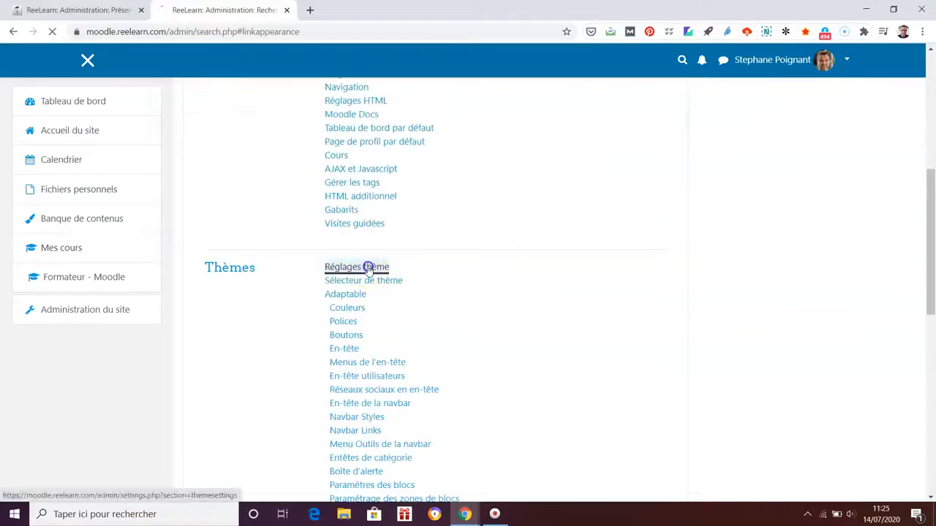
scroll(814, 379, down, 8)
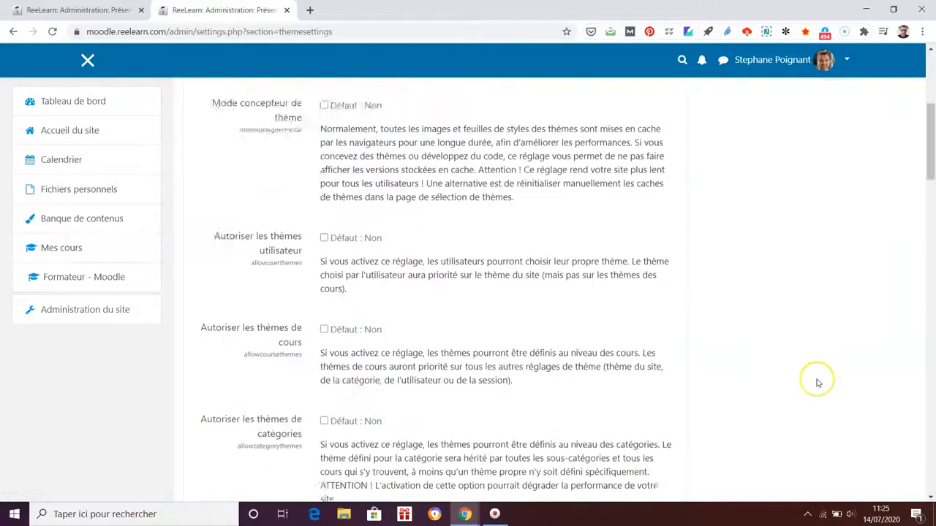
scroll(818, 383, down, 10)
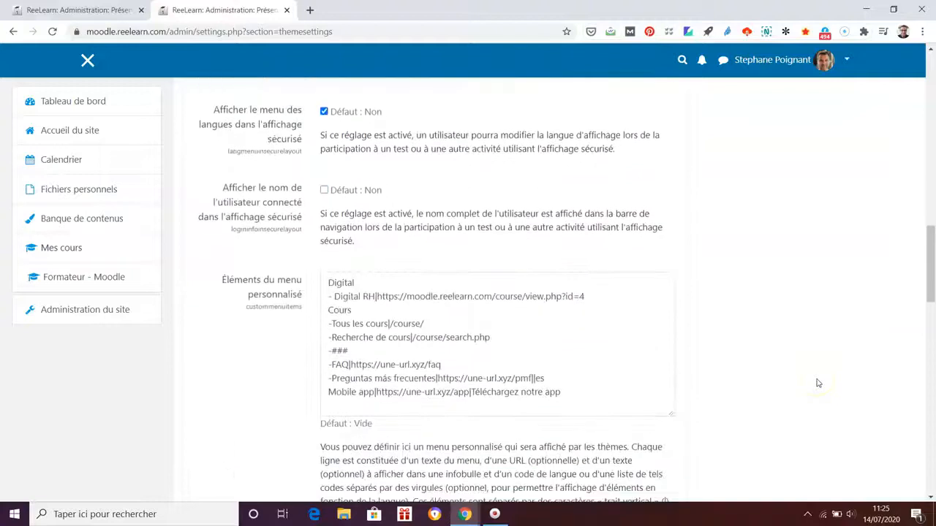
Below the Digital RH line, add a line with the copied course URL, prefixed with "- Digital RH|" copied from the line above.
click(619, 296)
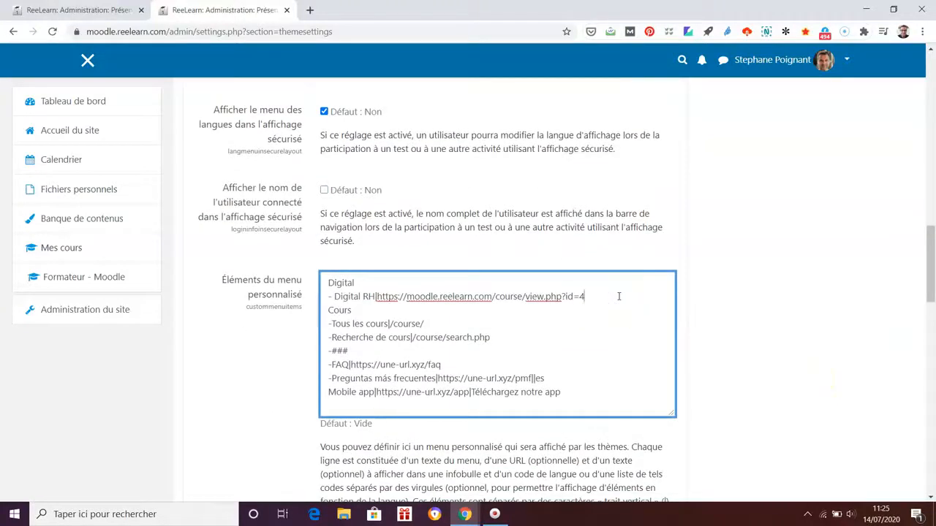
key(Return)
key(ctrl+v)
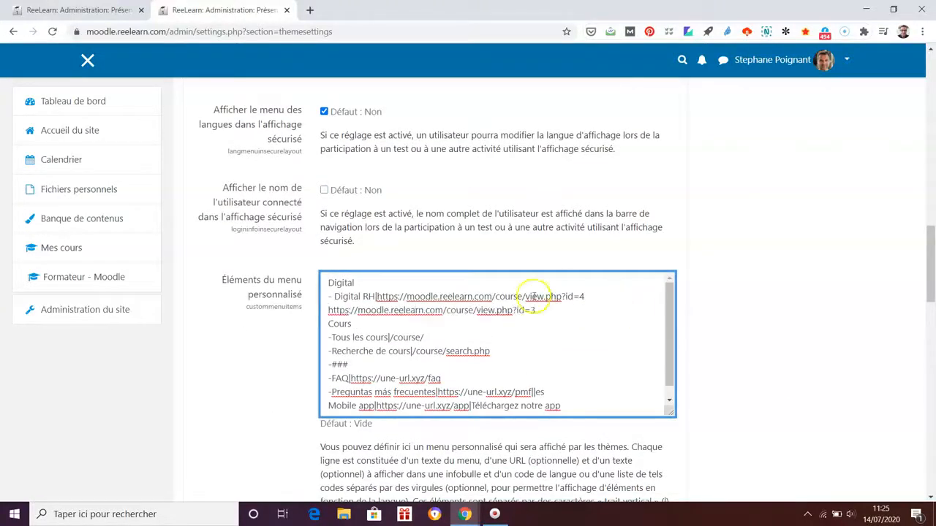
click(328, 296)
drag(328, 296, 378, 297)
key(ctrl+c)
click(328, 310)
key(ctrl+v)
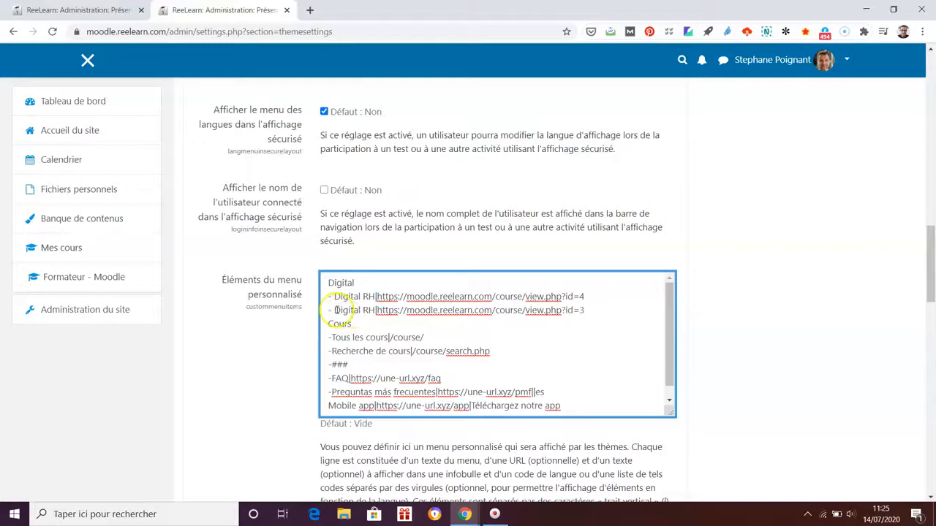
Change RH to Learning in the label of the new id=3 menu line, and save the theme settings.
drag(363, 310, 376, 311)
text(Learning)
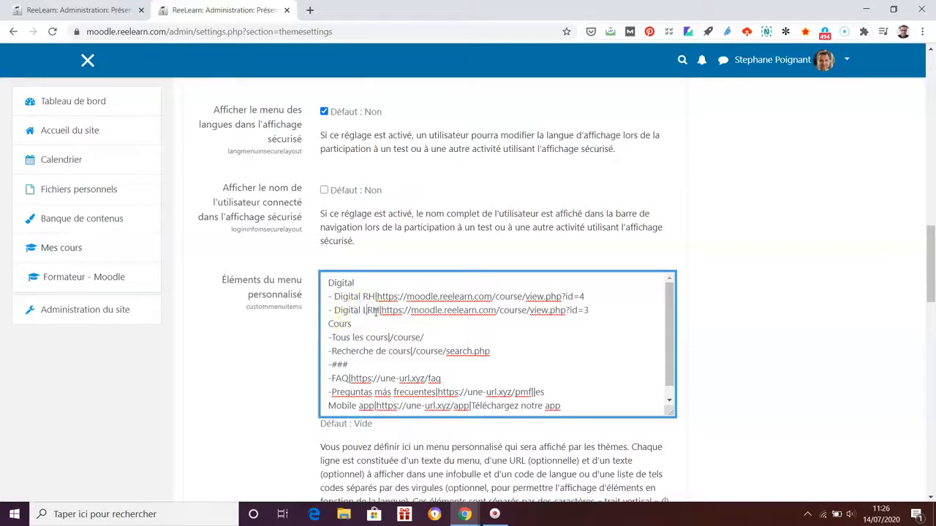
key(Delete)
key(Delete)
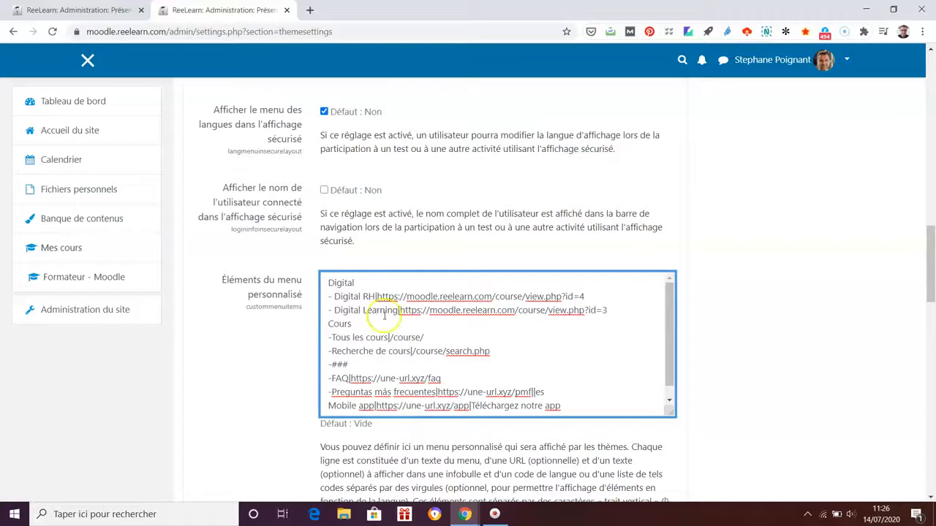
click(647, 318)
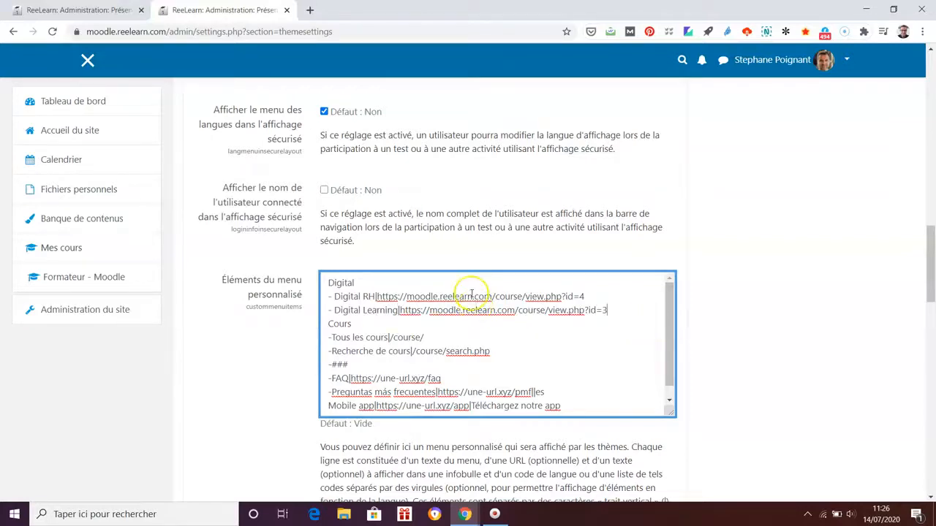
click(326, 283)
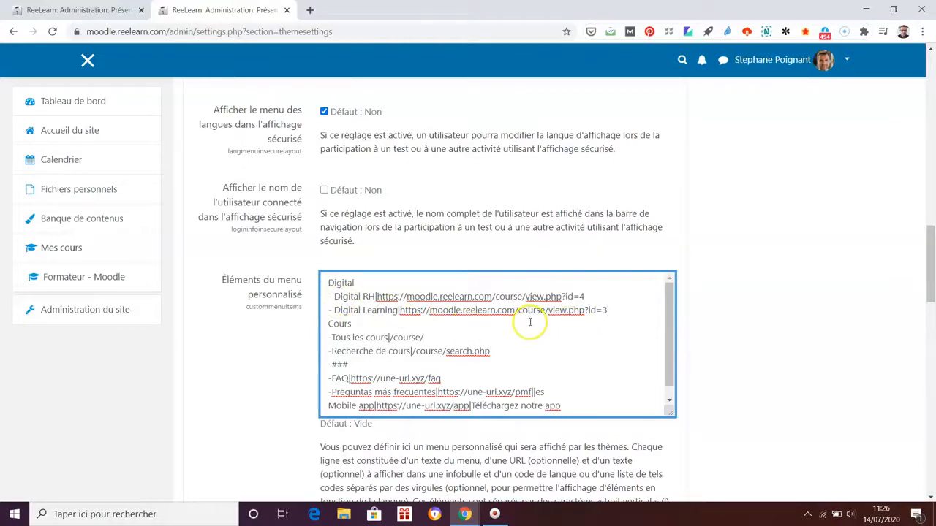
scroll(870, 419, down, 2)
scroll(870, 419, down, 15)
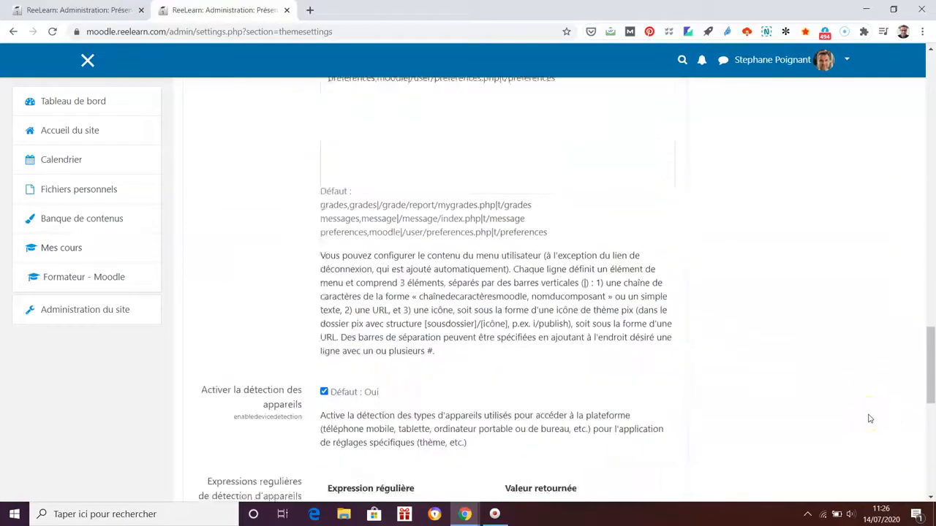
click(405, 218)
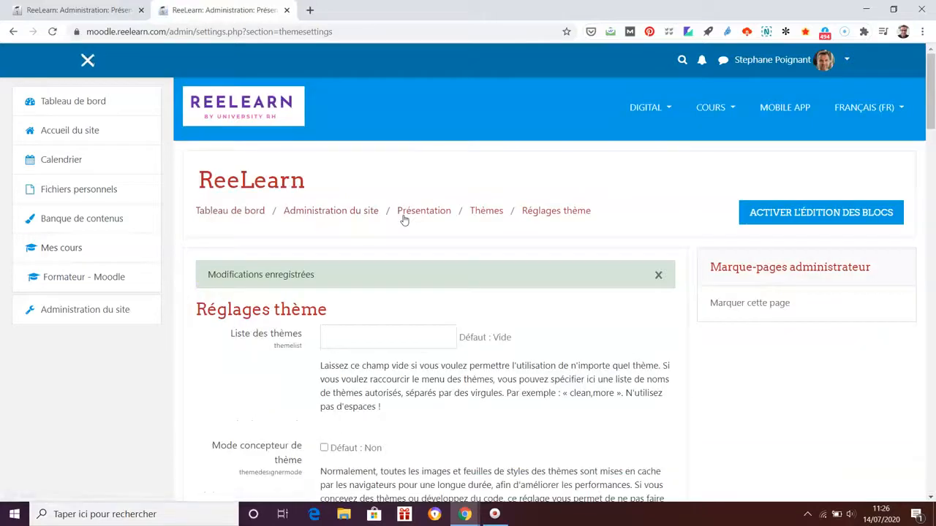
Hide the side navigation and log out of the site.
click(101, 63)
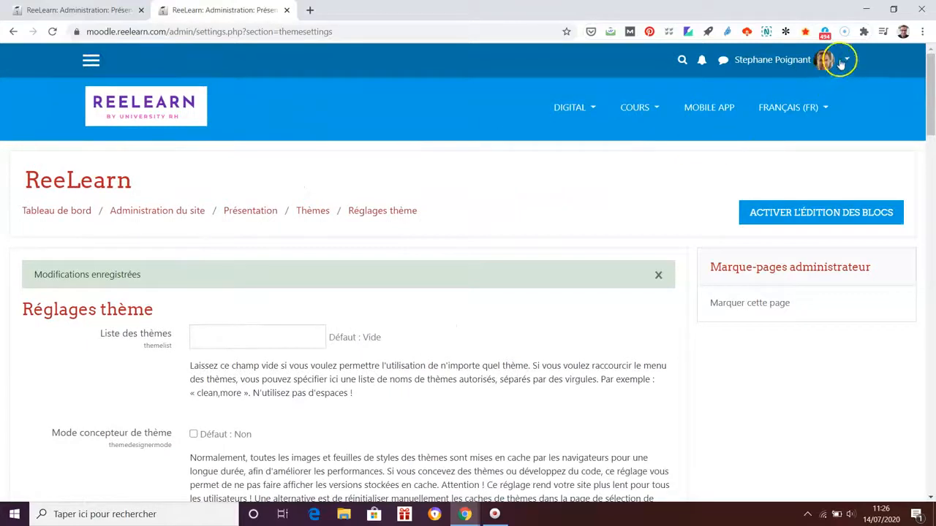
click(841, 63)
click(800, 210)
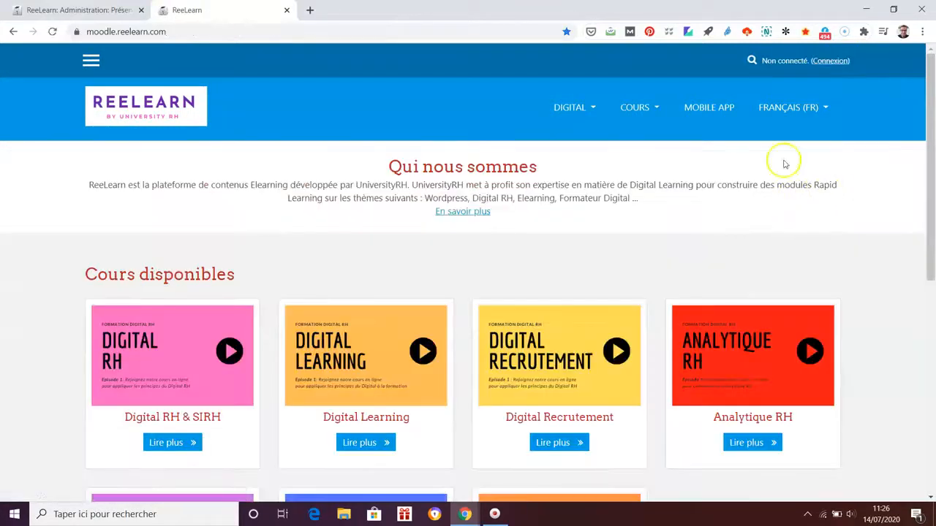
Check the entries of the header's Digital menu as a logged-out visitor, and close the menu.
click(594, 108)
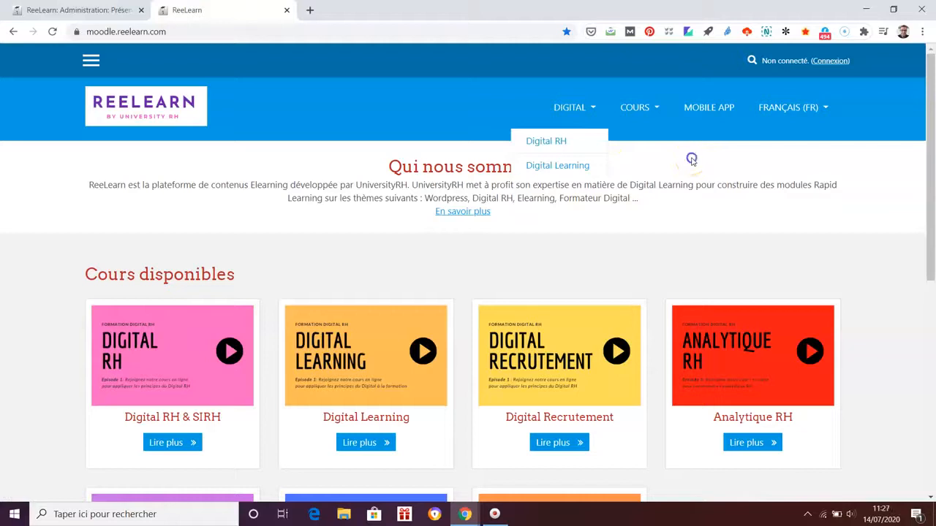
click(692, 159)
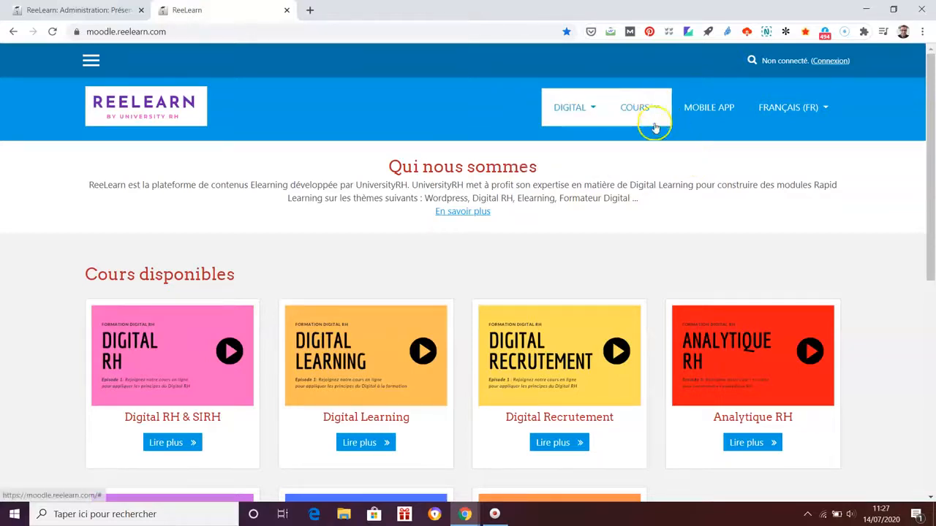